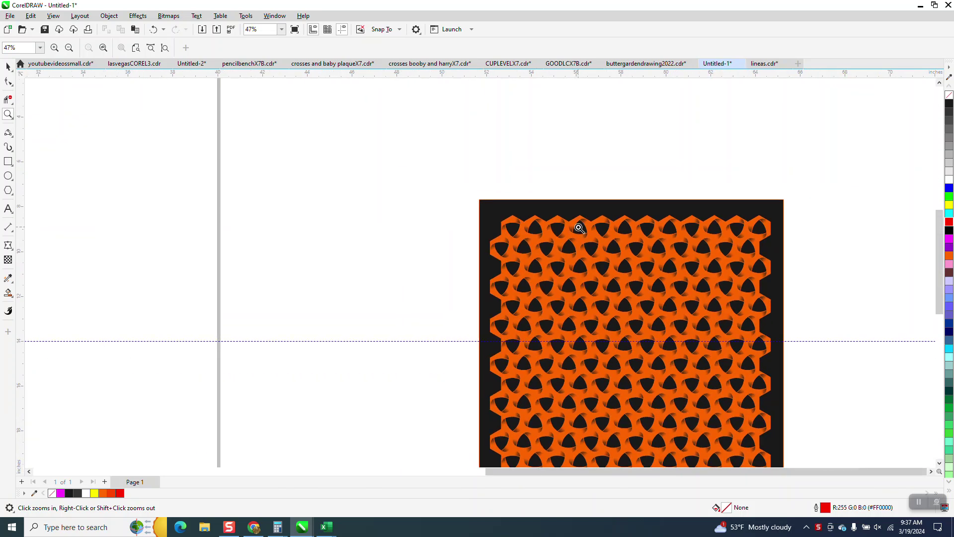
Step: Draw a six-sided polygon centred on the page around the curved triangle and enlarge it to about 12.16 by 14.05 inches
scroll(581, 224, down, 2)
drag(96, 192, 396, 356)
click(8, 66)
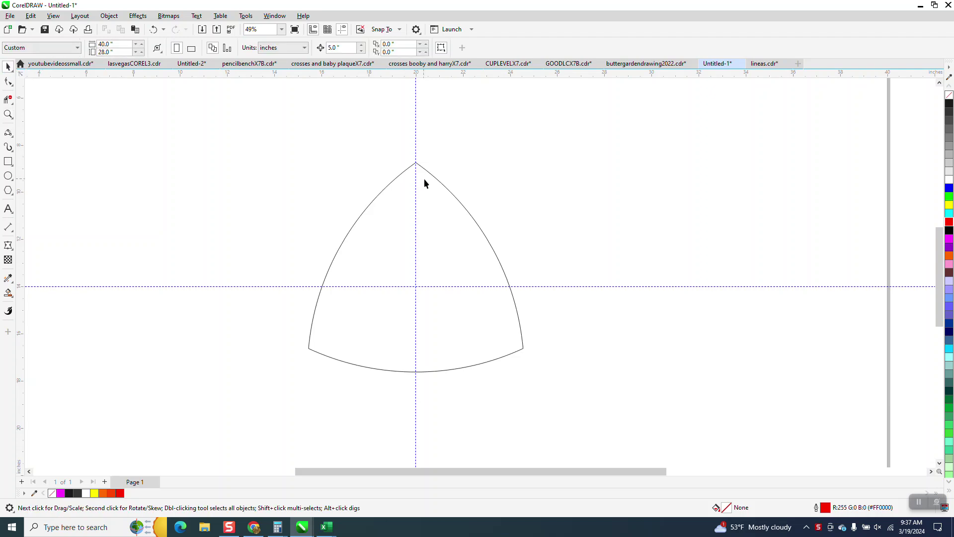
click(450, 197)
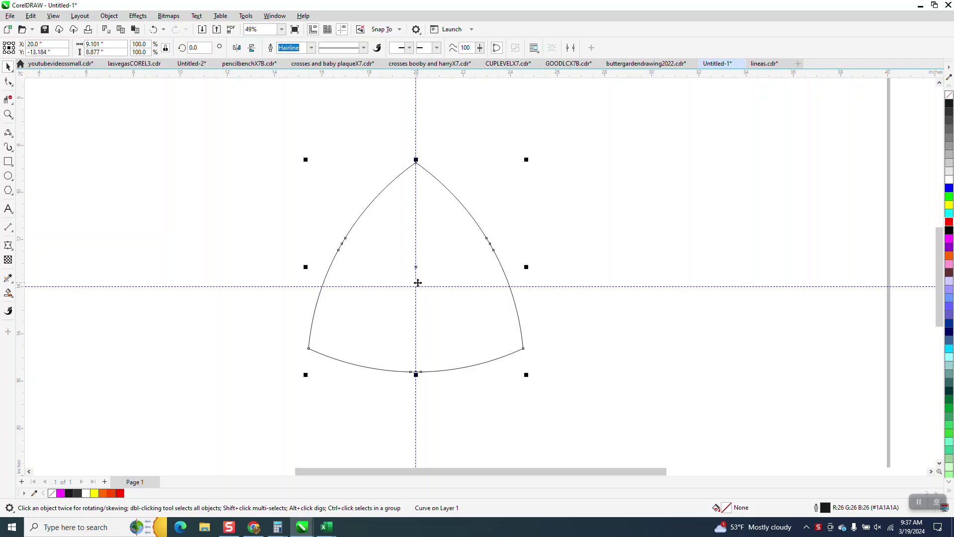
click(540, 208)
click(11, 193)
click(60, 193)
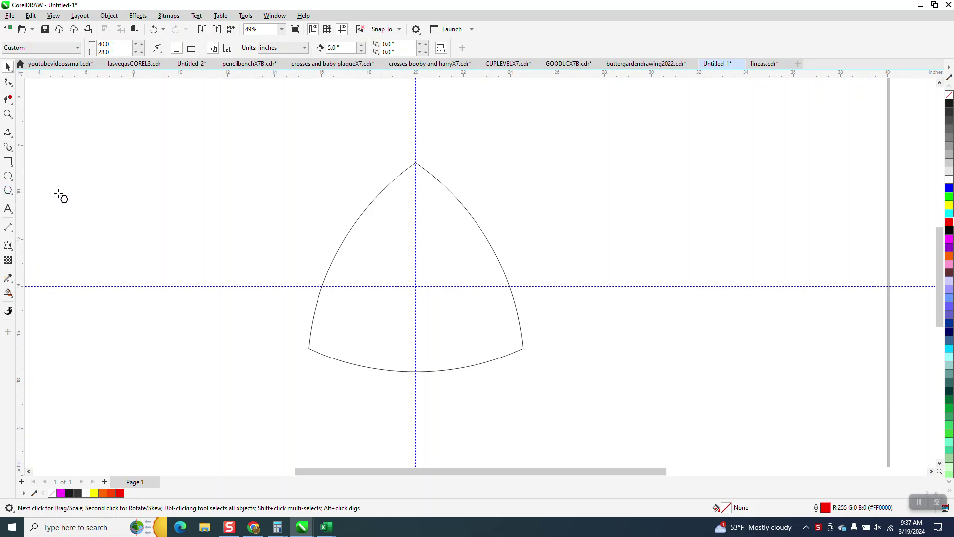
drag(753, 201, 484, 353)
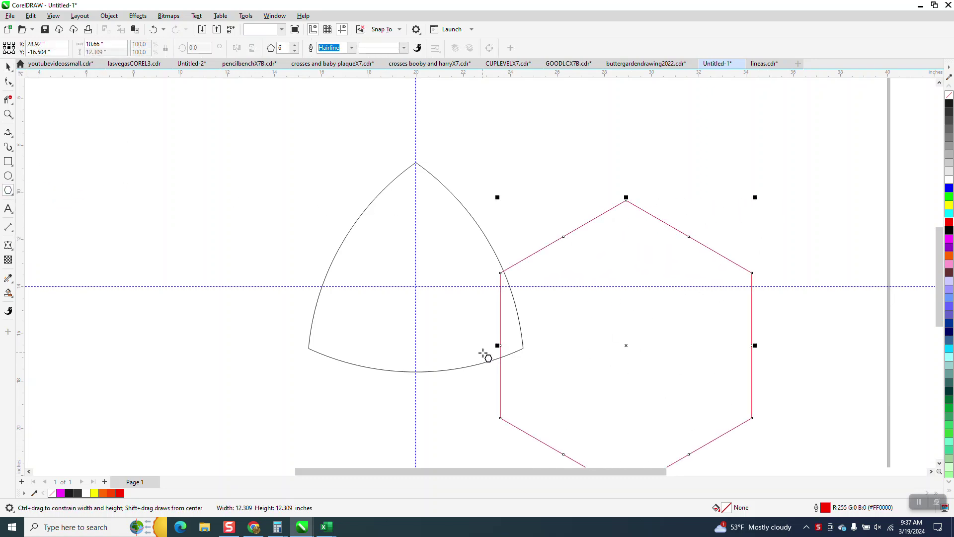
key(p)
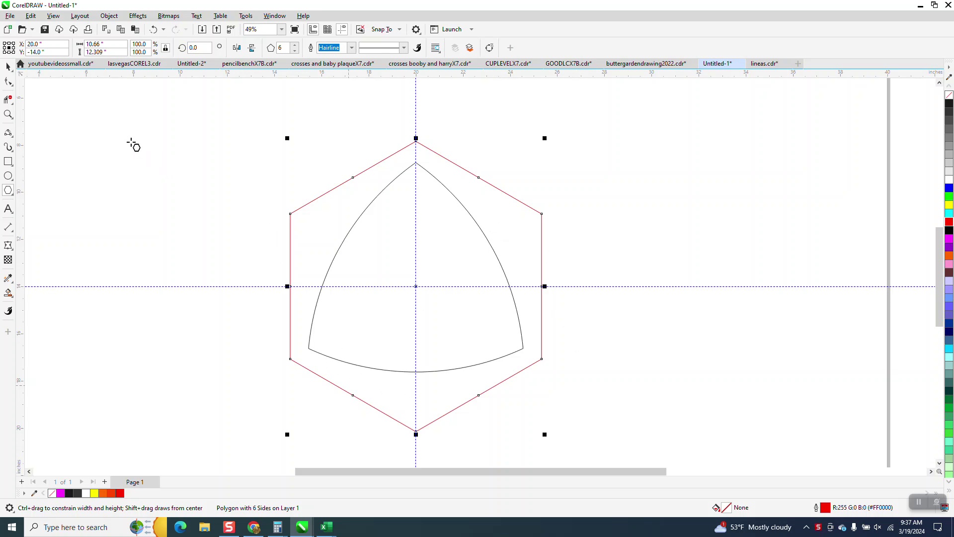
click(8, 67)
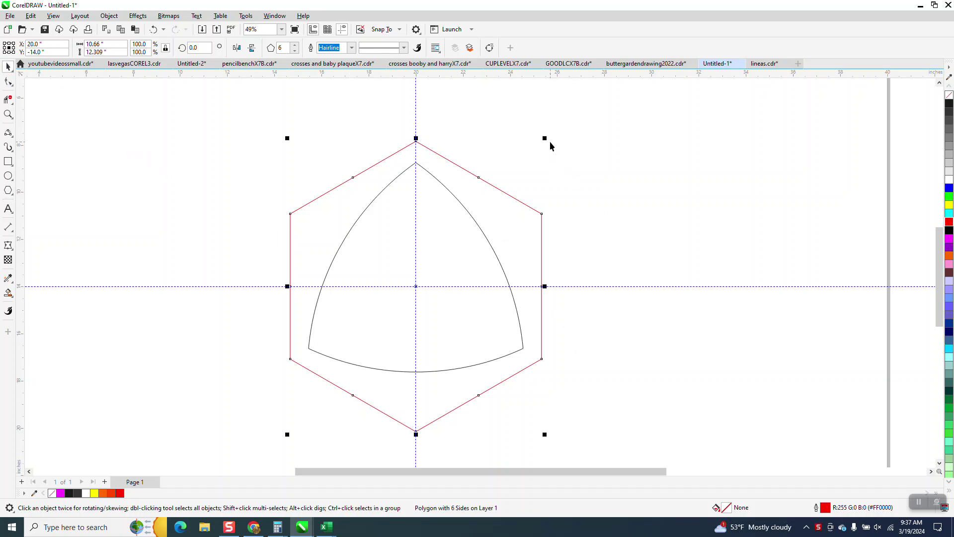
drag(546, 138, 572, 120)
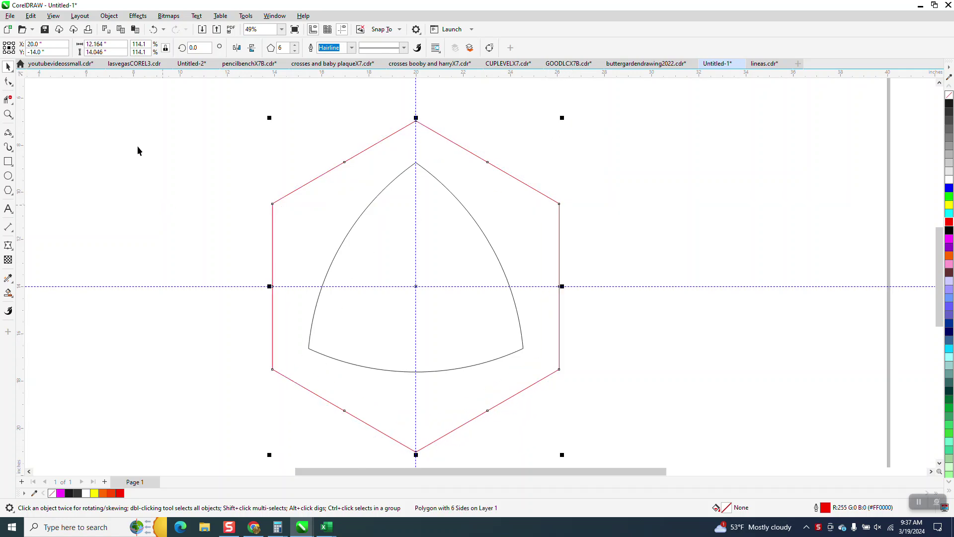
Step: Draw a 3-point curve about 2.5 by 3.2 inches from the triangle's lower-left corner to the hexagon's lower-left edge, bulging outward
click(11, 136)
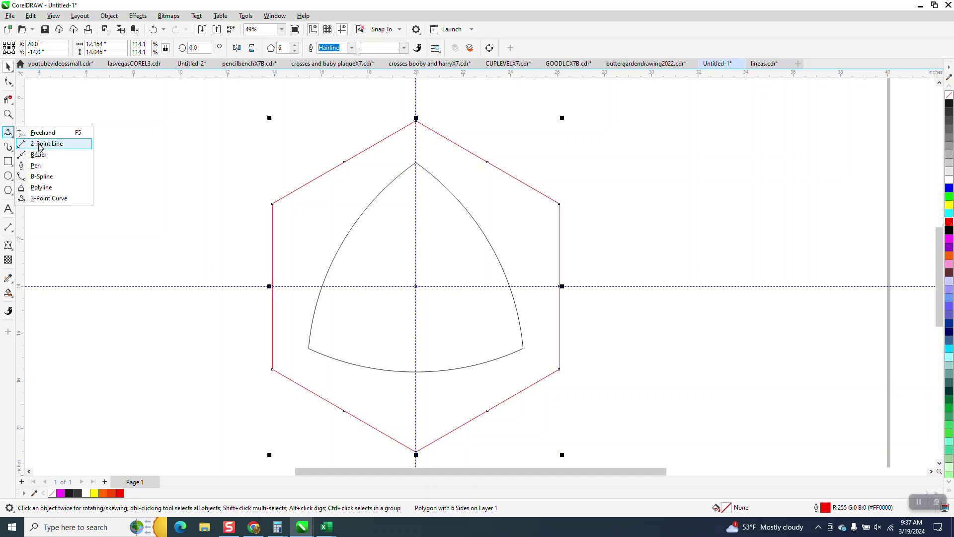
click(48, 198)
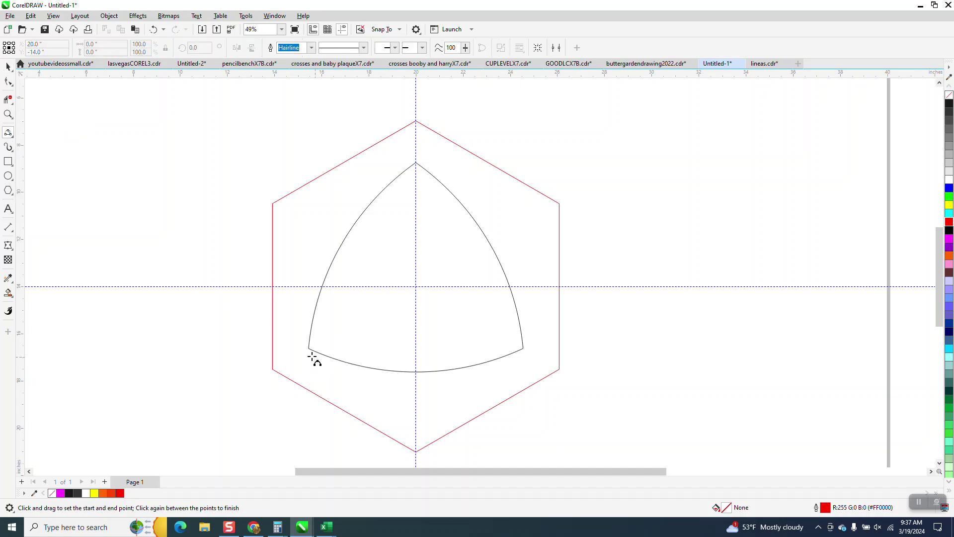
drag(310, 349, 368, 426)
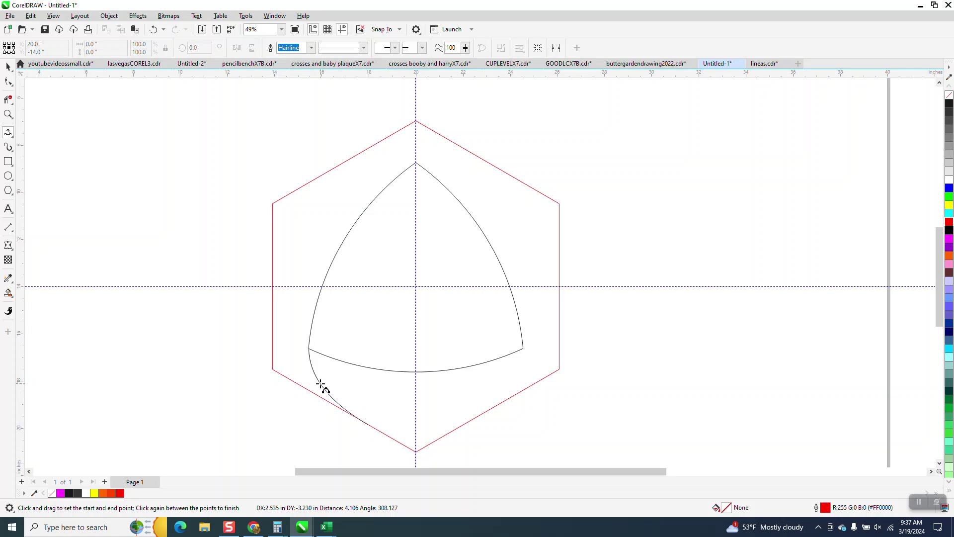
click(321, 384)
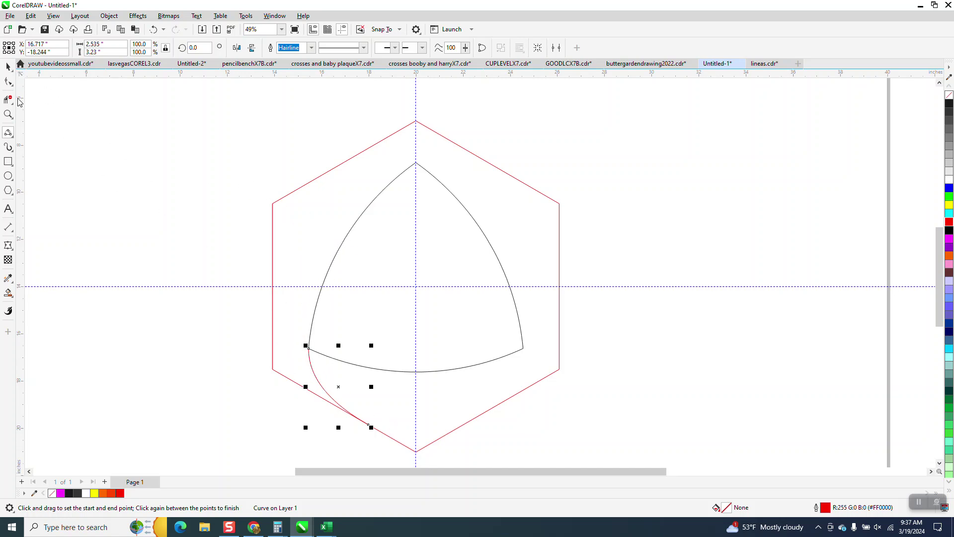
click(14, 69)
click(113, 132)
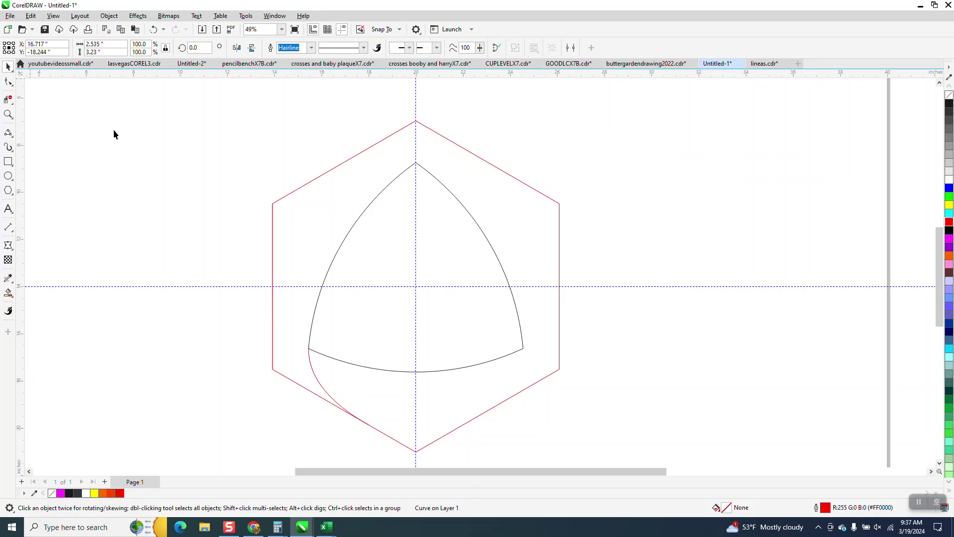
Step: Move the curve's rotation centre to the page centre and create two copies around it at 120-degree steps
click(311, 374)
click(342, 393)
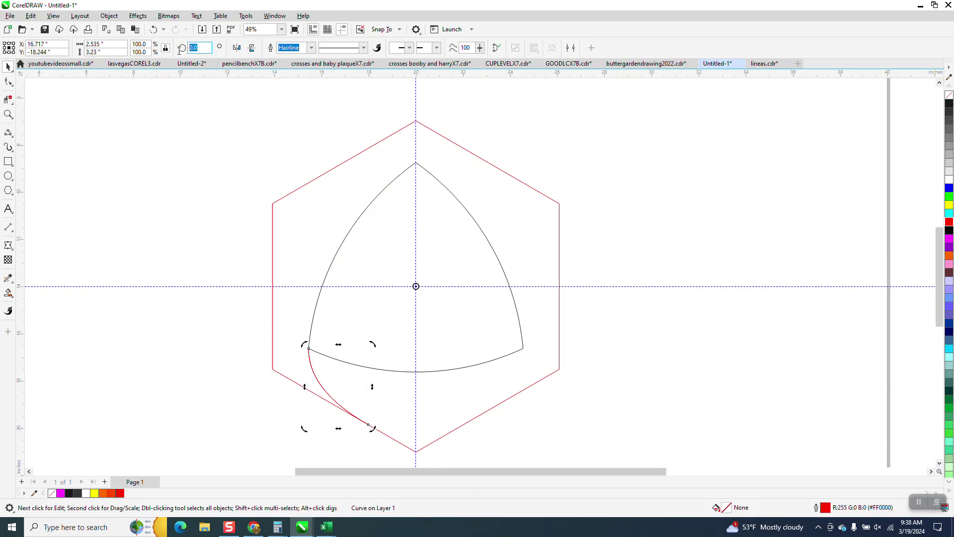
text(120)
key(Return)
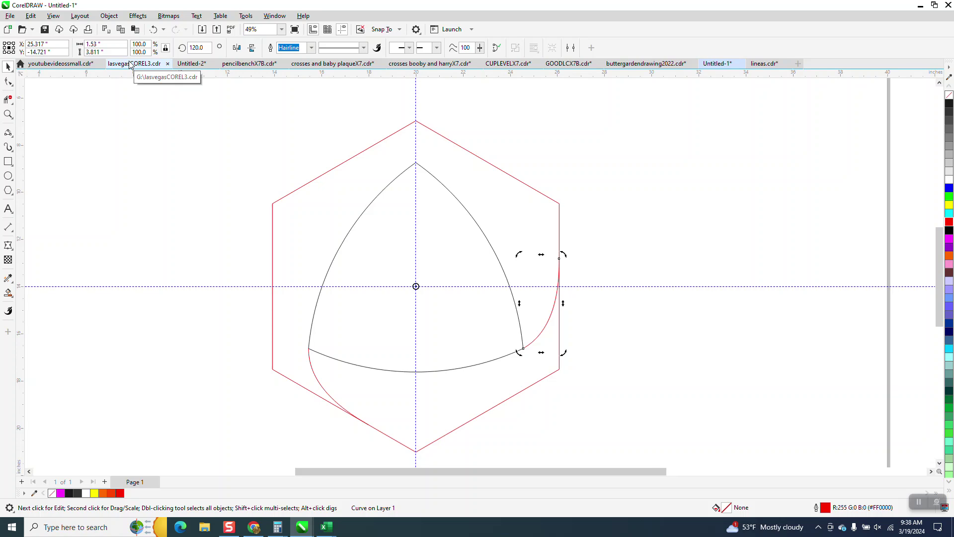
key(ctrl+r)
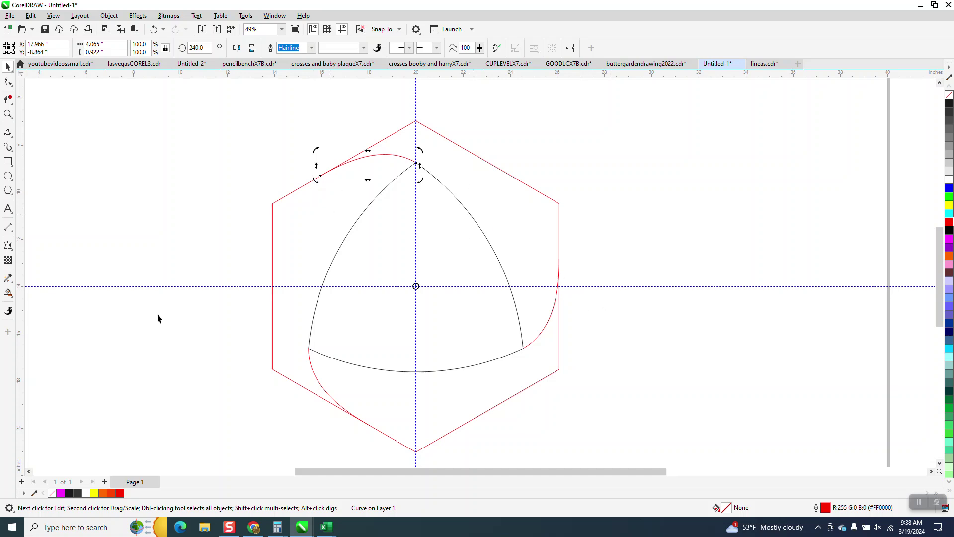
Step: Try to Smart Fill the area between the curved triangle and the hexagon's left side with cyan, and undo the fill
click(9, 295)
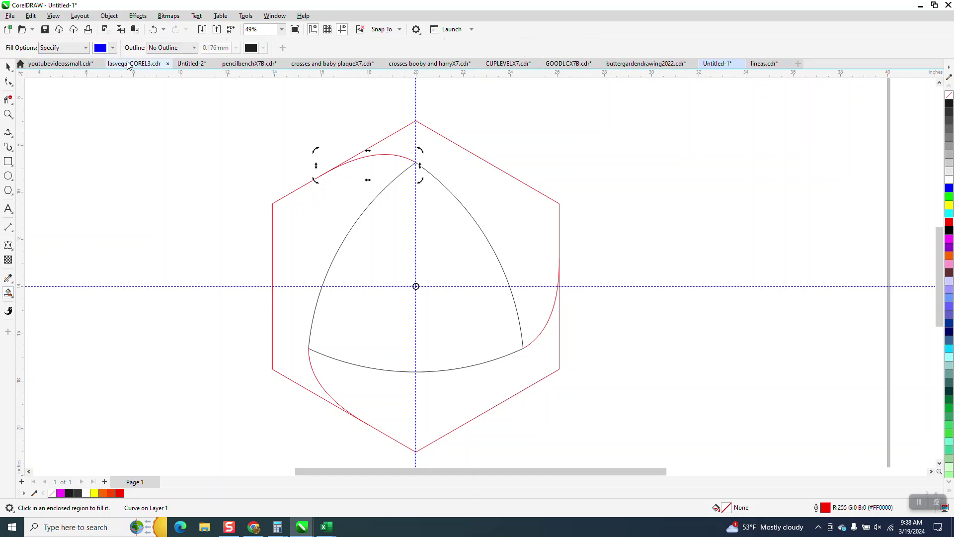
click(114, 48)
click(167, 110)
click(313, 237)
click(312, 237)
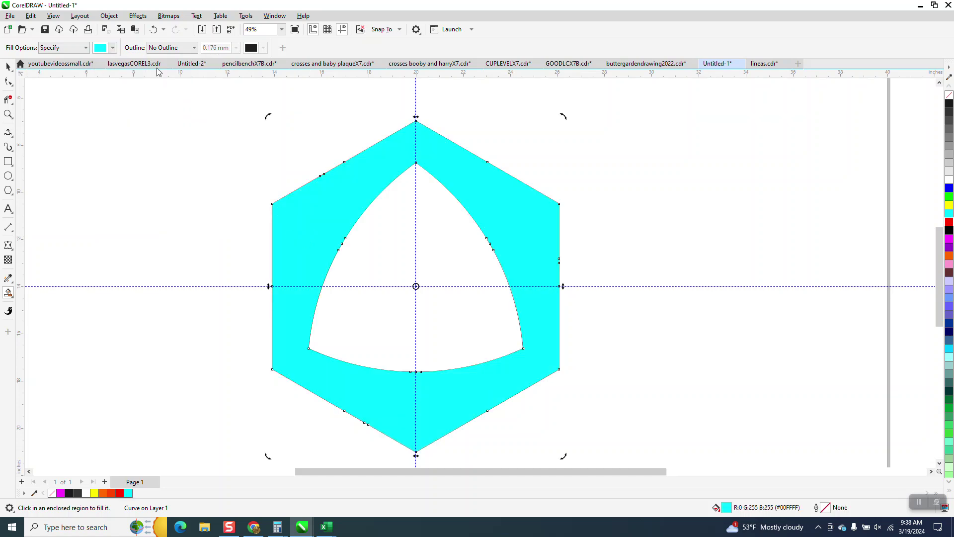
click(153, 29)
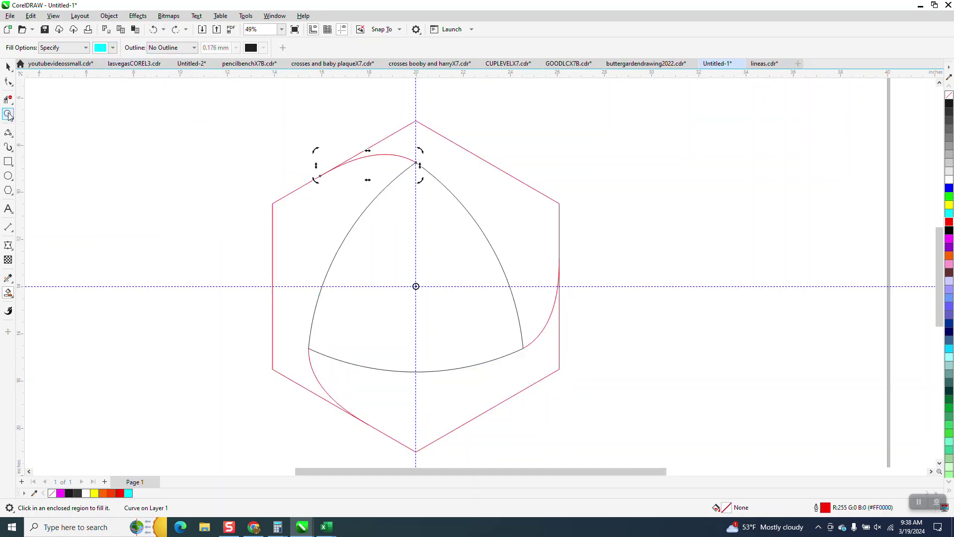
Step: Check where the upper curve meets the hexagon's edge and delete the two rotated copies of the curve
click(8, 115)
drag(295, 160, 528, 231)
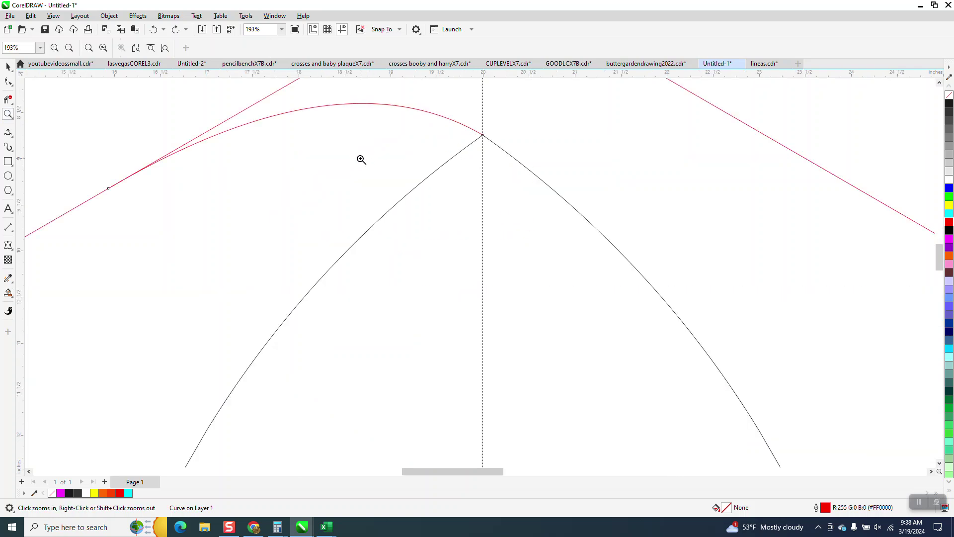
drag(92, 162, 199, 224)
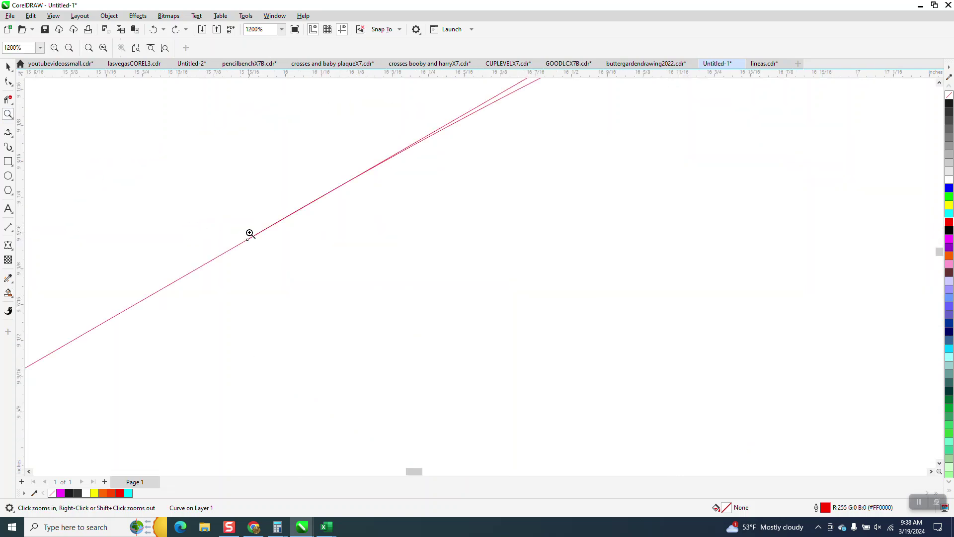
scroll(266, 227, down, 12)
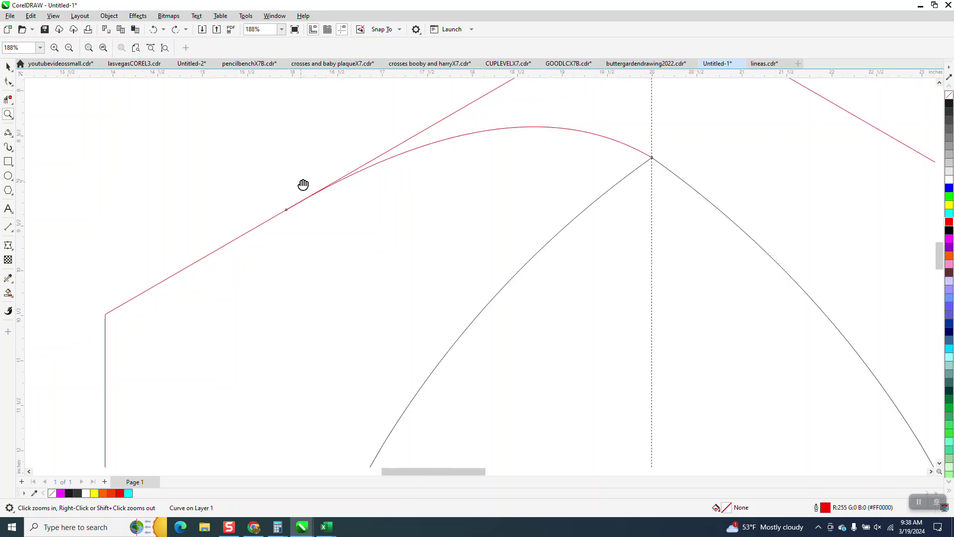
scroll(300, 180, down, 1)
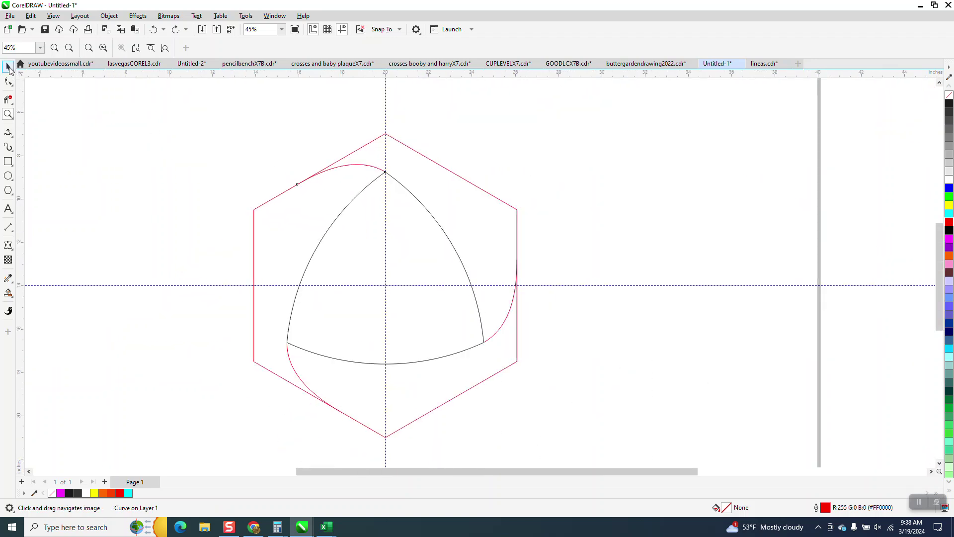
click(8, 67)
key(Delete)
click(508, 313)
key(Delete)
Step: Move the end node of the lower-left curve slightly past the hexagon's edge so that the two outlines cross
click(288, 359)
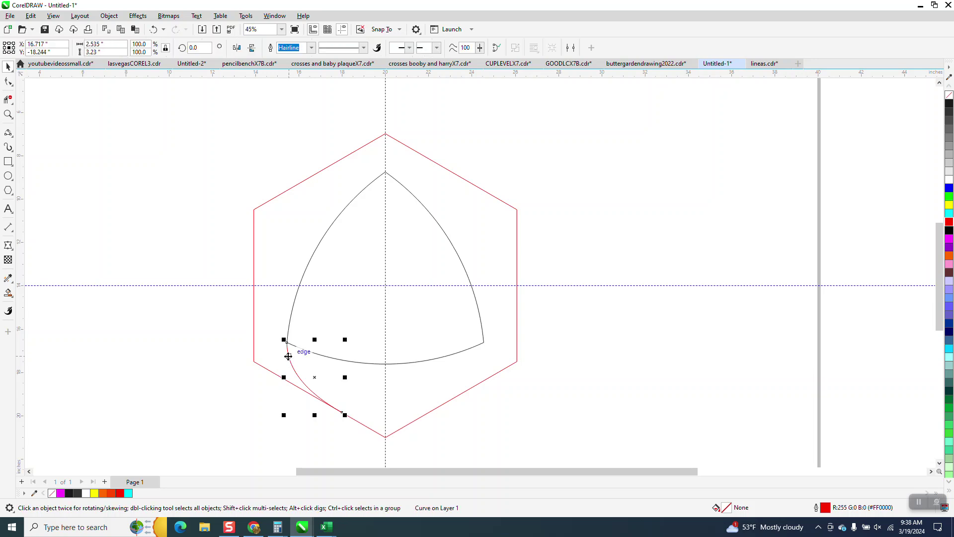
click(8, 114)
drag(274, 322, 526, 472)
key(F10)
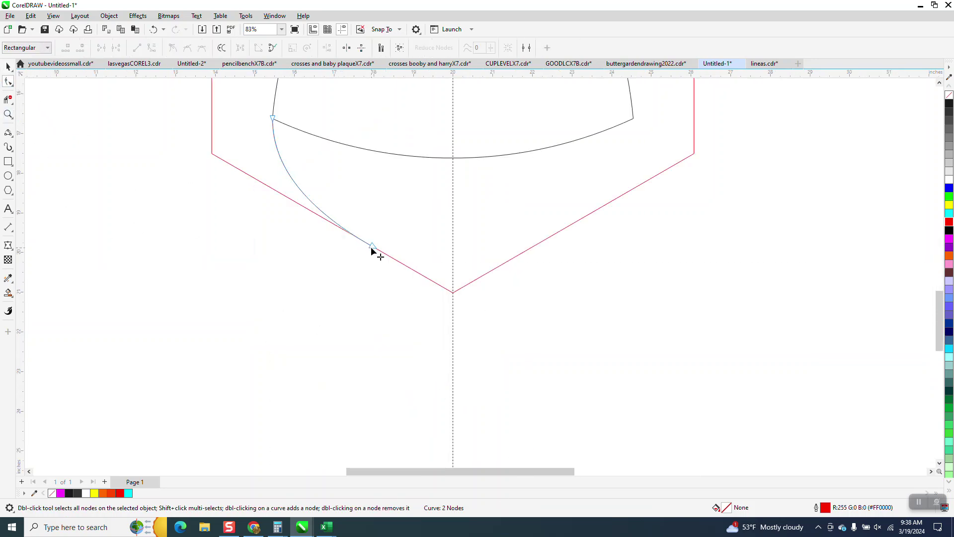
drag(372, 248, 374, 253)
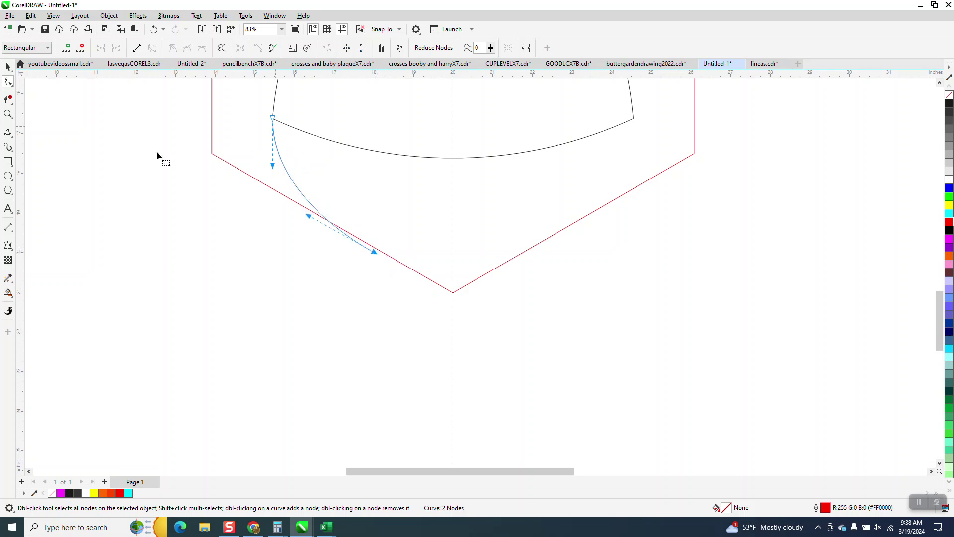
Step: Test the cyan Smart Fill against a temporary 3-point curve across the hexagon's left side, and remove both the fill and that curve
scroll(183, 261, down, 3)
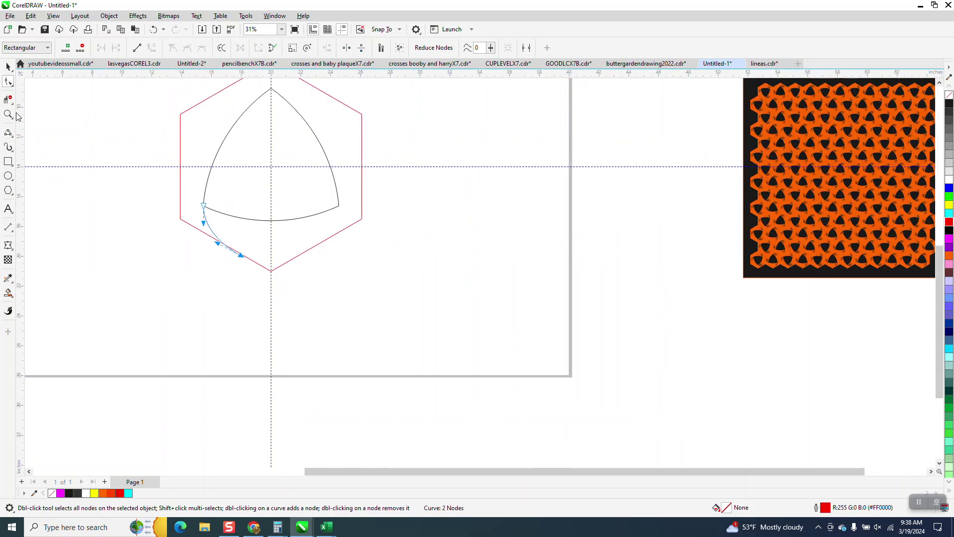
click(7, 135)
drag(153, 154, 254, 175)
click(236, 186)
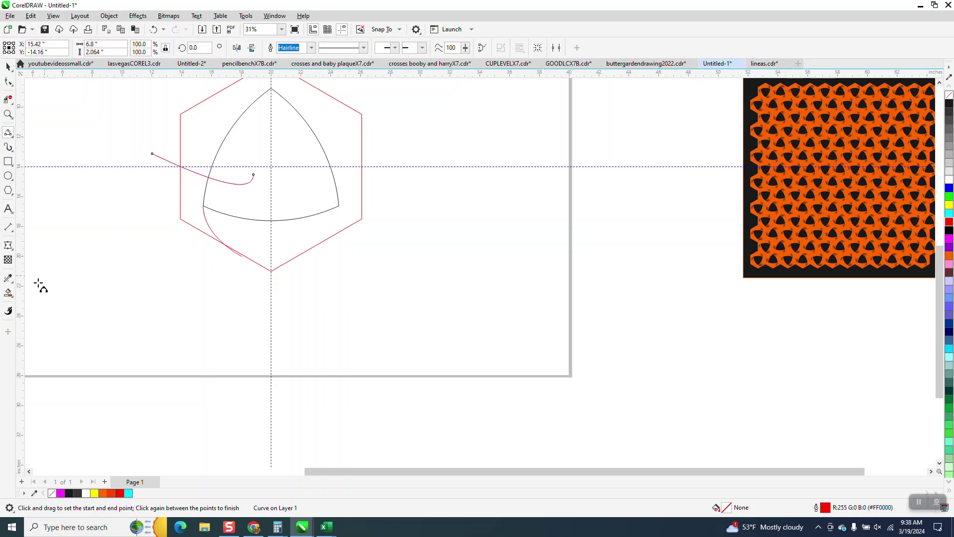
click(8, 293)
click(196, 188)
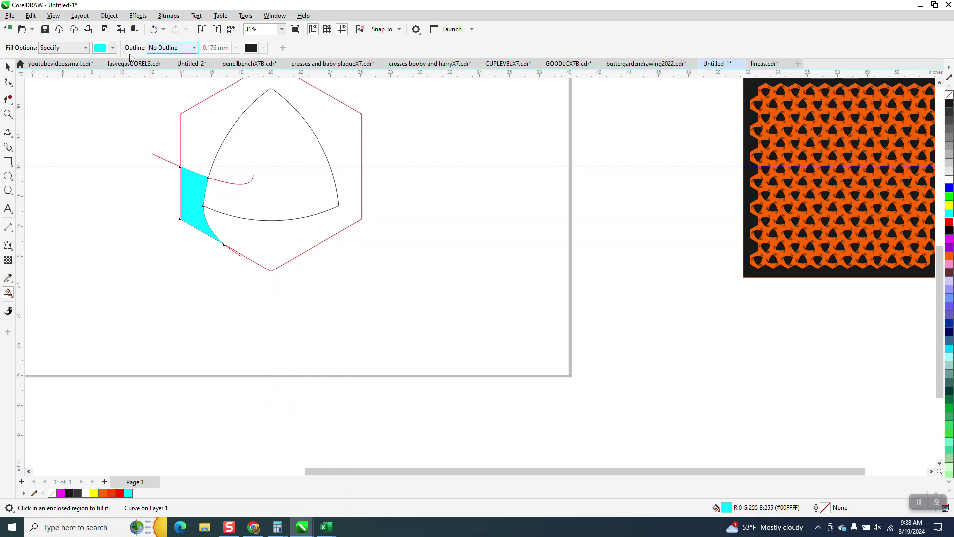
click(154, 30)
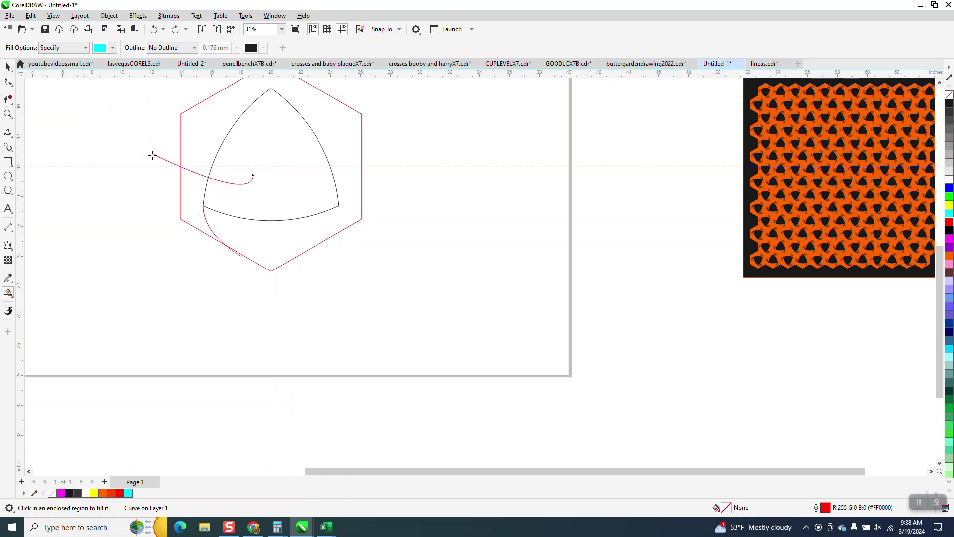
click(8, 67)
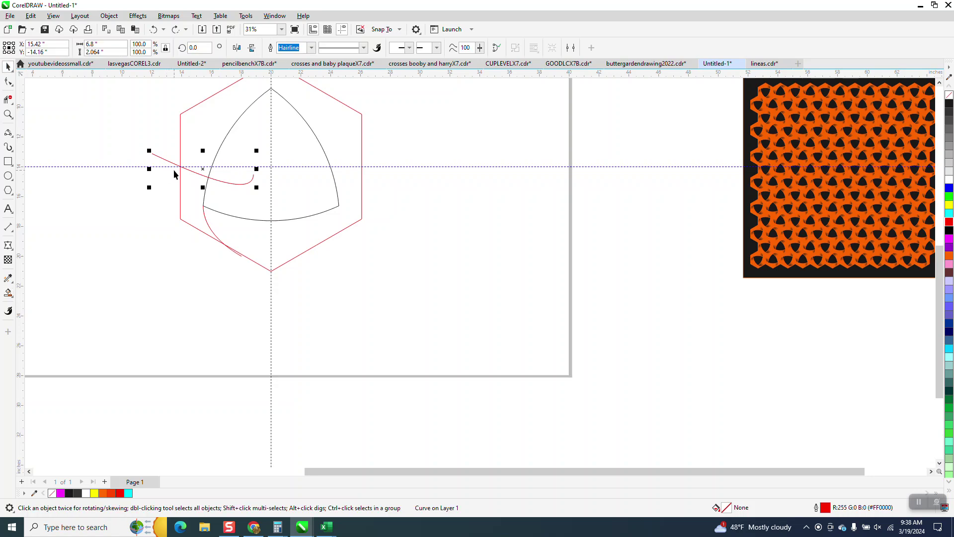
key(Delete)
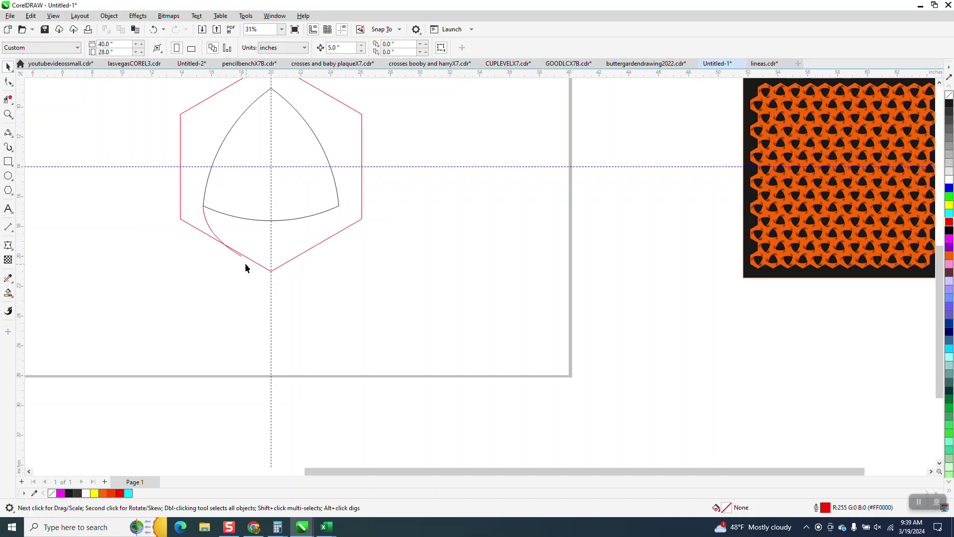
Step: Create two copies of the extended lower-left curve around the page centre at 120-degree steps
click(208, 223)
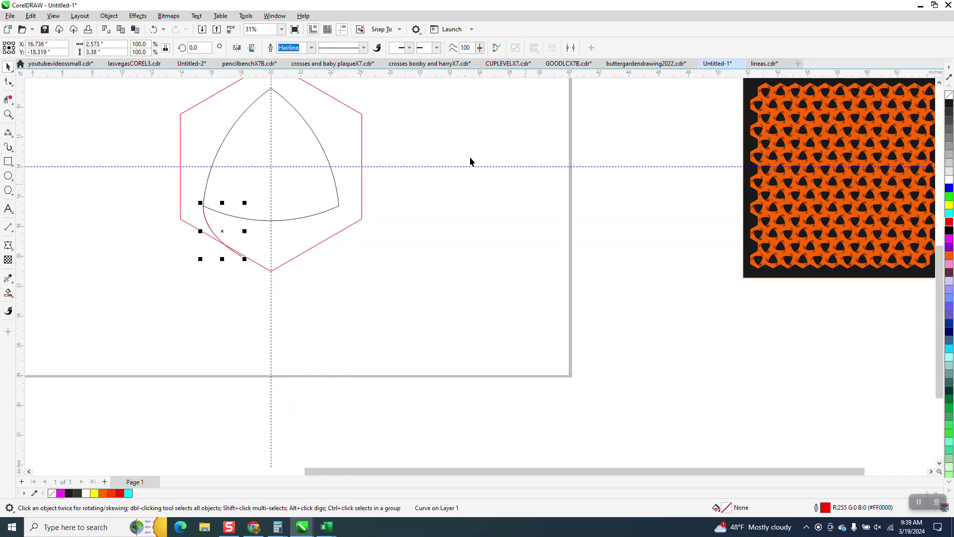
click(208, 48)
key(Return)
key(ctrl+r)
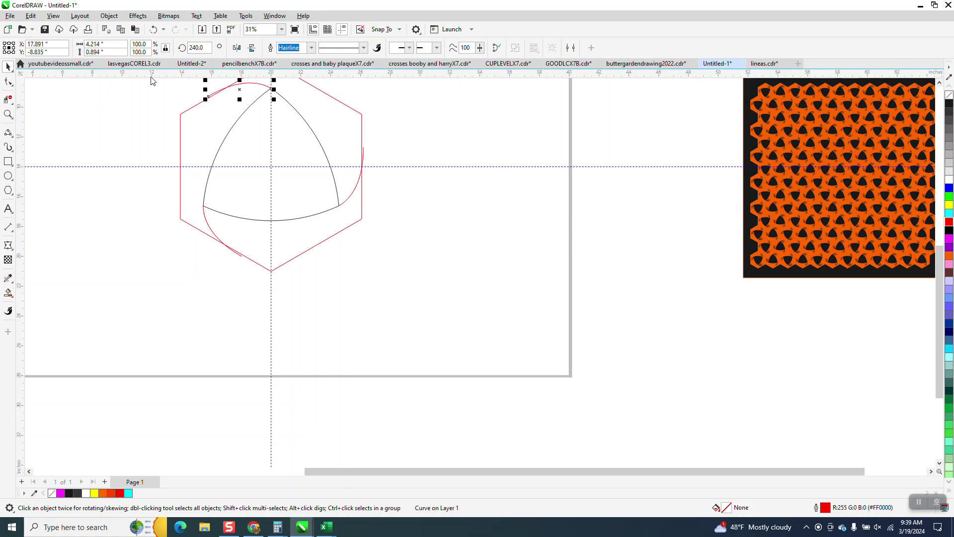
Step: Apply a cyan Smart Fill to the area between the curved triangle and the hexagon's left side
scroll(322, 247, down, 2)
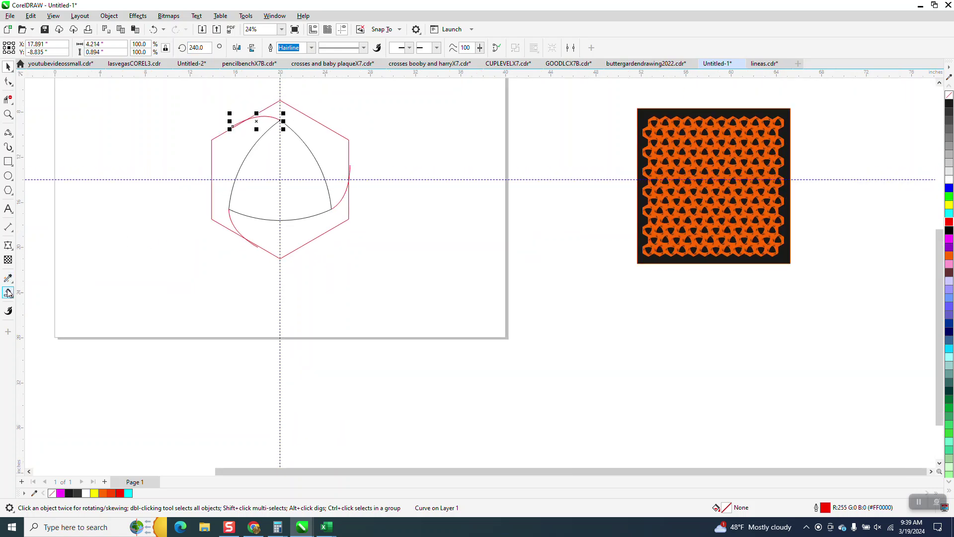
click(8, 293)
click(234, 159)
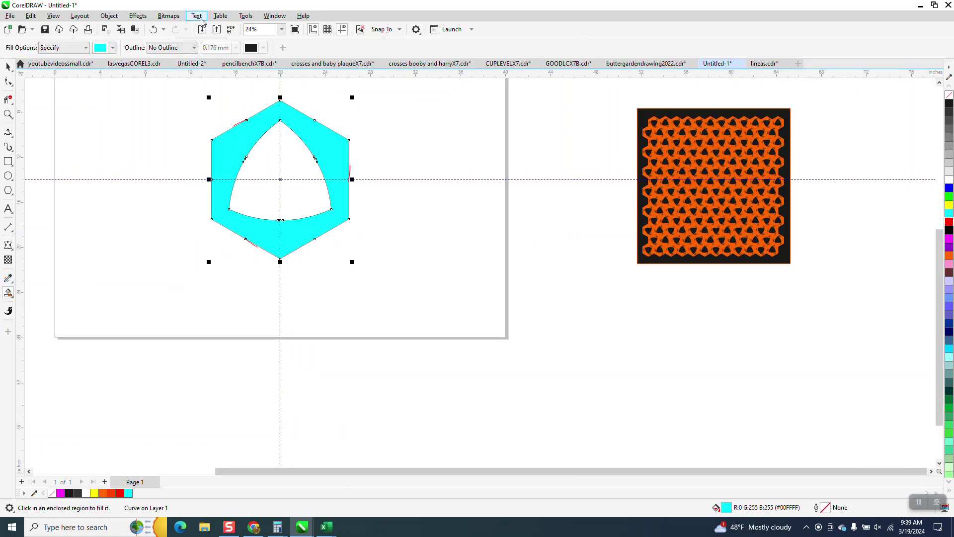
Step: Undo the cyan fill and move the upper curve's open end node exactly onto the curved triangle's apex
click(153, 29)
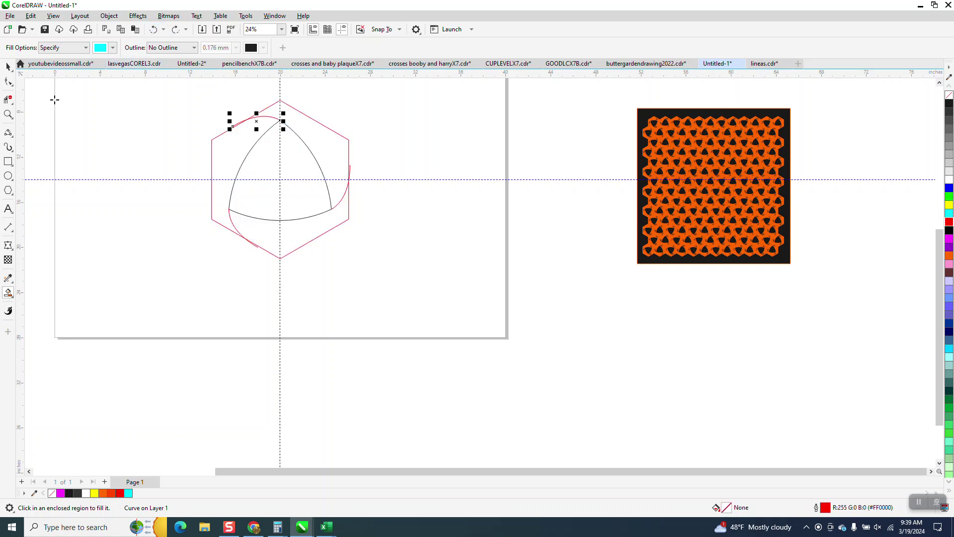
click(8, 115)
drag(253, 102, 313, 150)
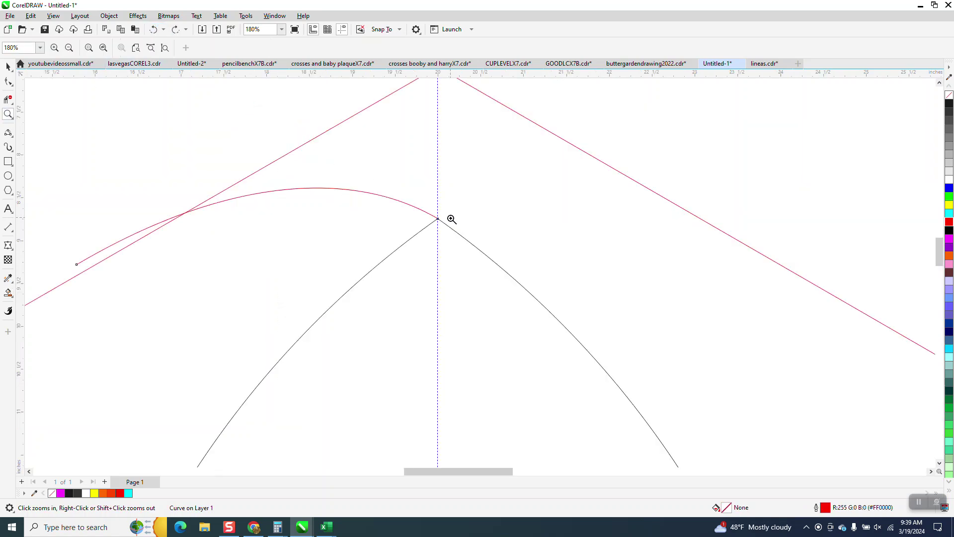
drag(410, 215, 459, 237)
drag(423, 201, 540, 262)
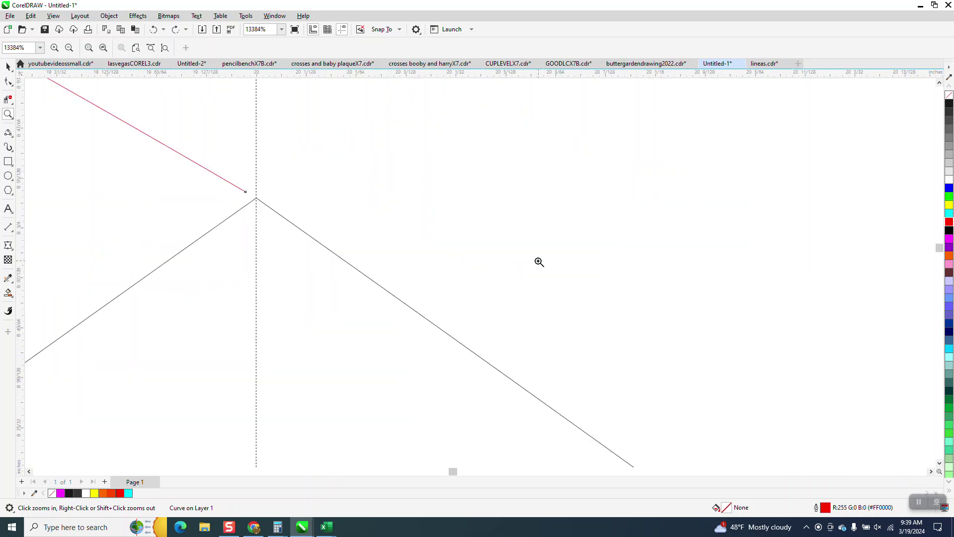
click(8, 81)
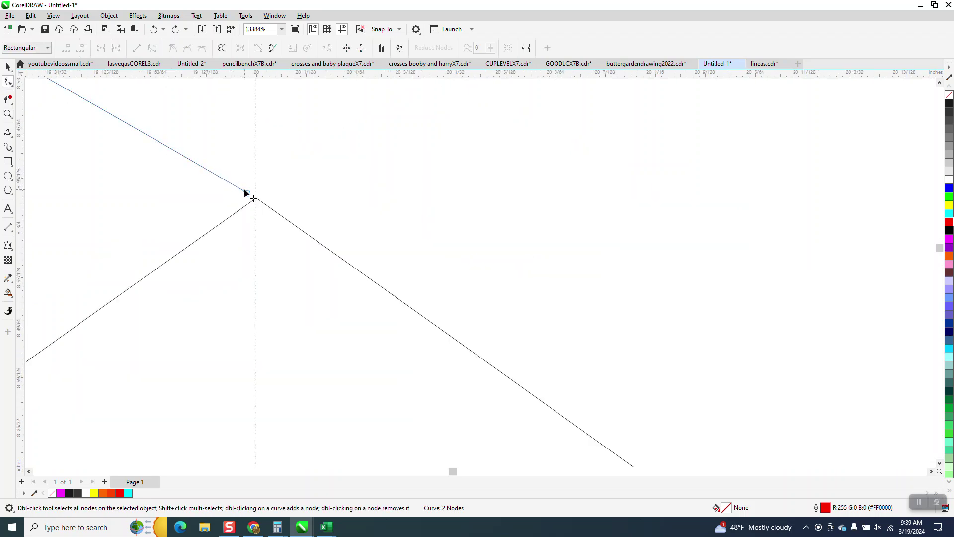
drag(249, 191, 258, 200)
scroll(395, 157, down, 4)
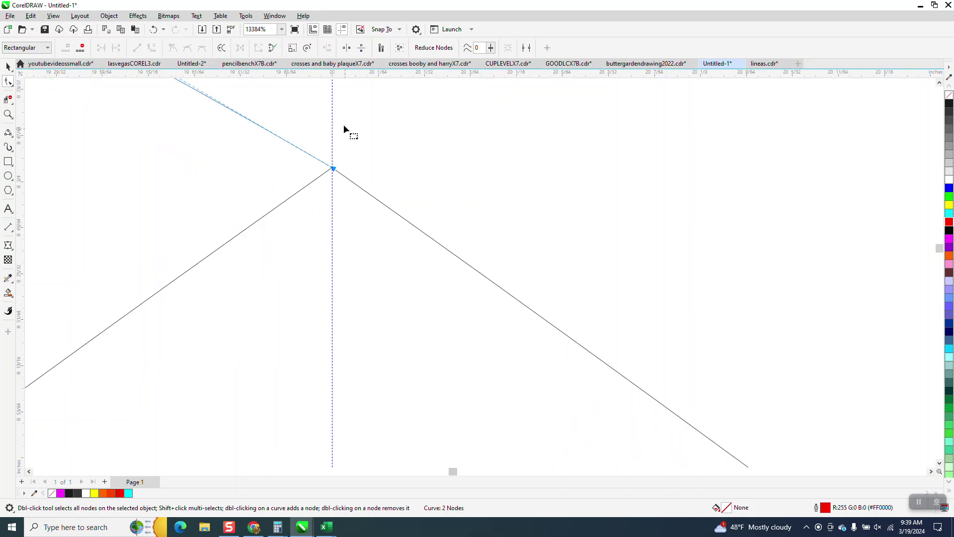
scroll(342, 131, down, 8)
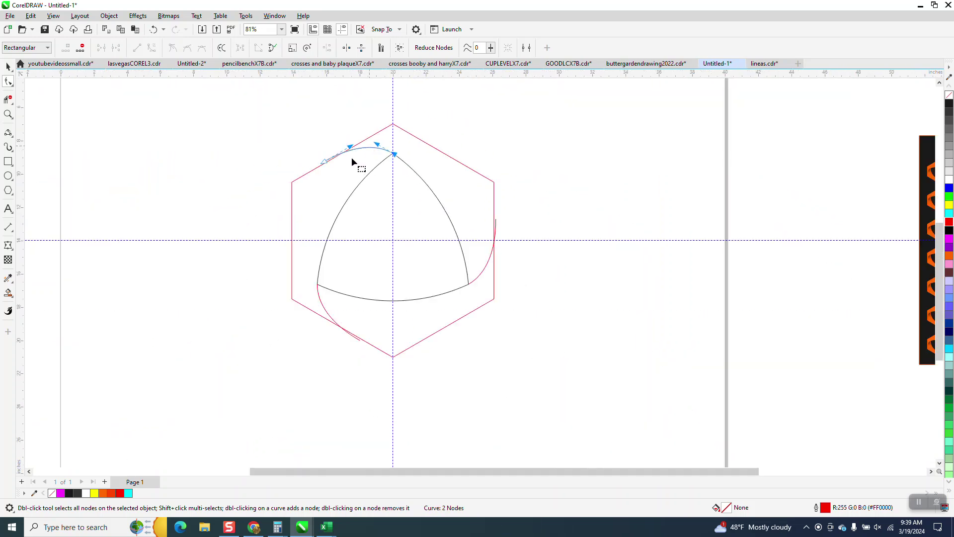
Step: Apply a cyan Smart Fill to the region between the curved triangle and the hexagon's left side, and shift the piece 10 inches left
click(8, 293)
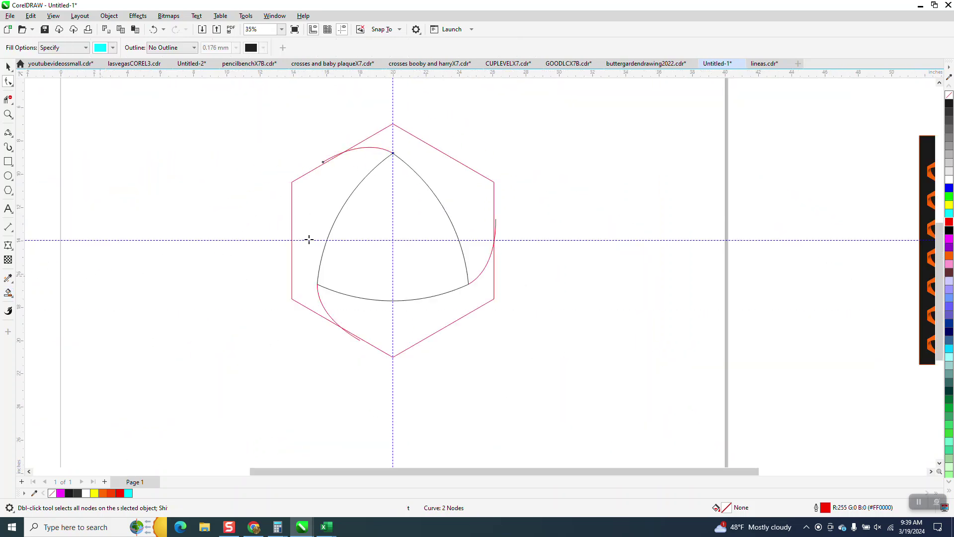
click(325, 205)
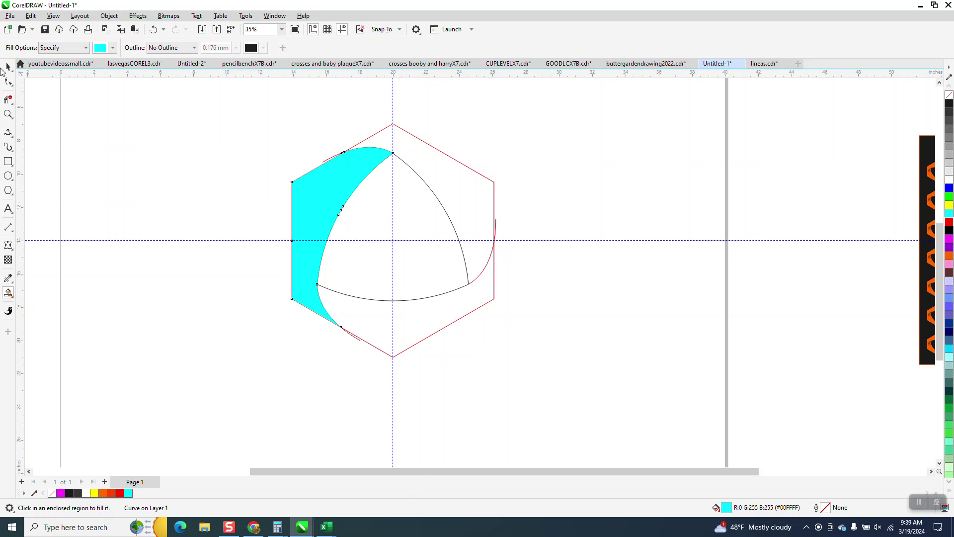
click(7, 69)
key(Left)
key(Left)
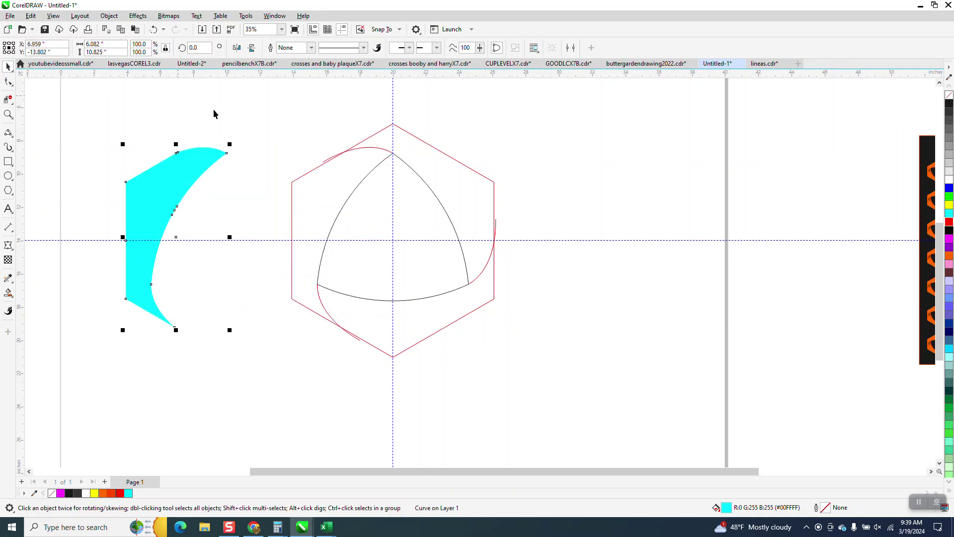
Step: Move the hexagon, triangle and curve outlines 25 inches right, and return the cyan piece to its original position beside the page centre
drag(255, 114, 619, 365)
key(Right)
key(Right)
key(Right)
key(Right)
key(Right)
click(179, 186)
key(Right)
key(Right)
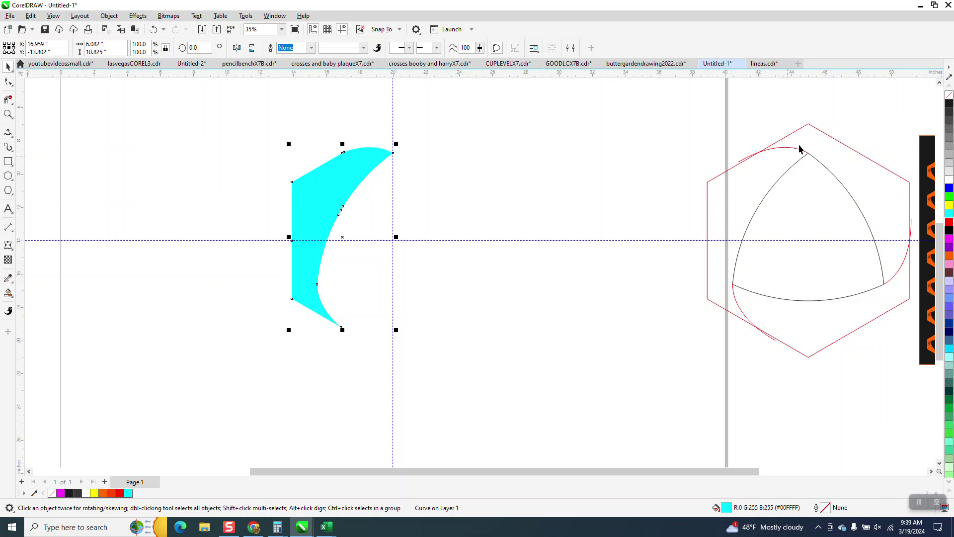
Step: Apply a linear fountain fill from cyan at the piece's left side to black at its upper tip, with the midpoint shifted toward black
click(15, 297)
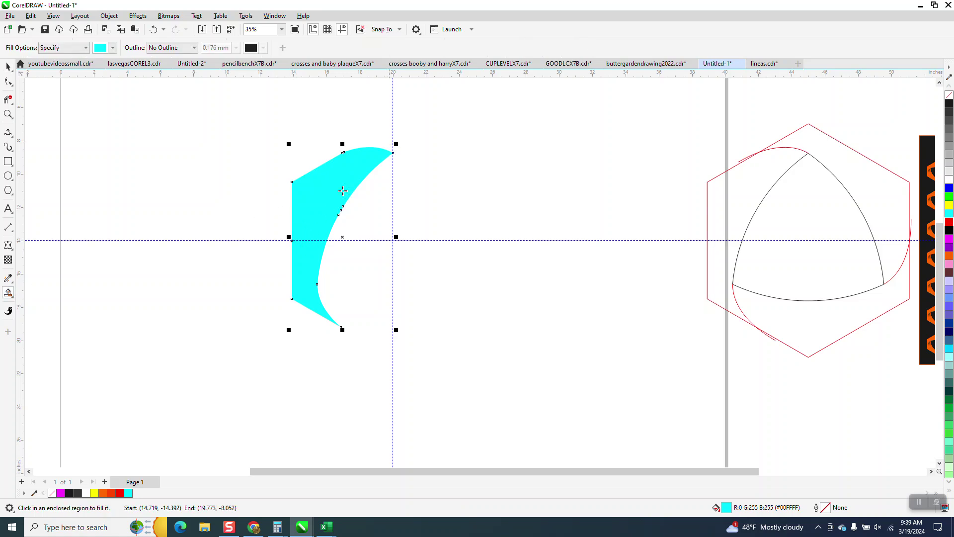
click(14, 298)
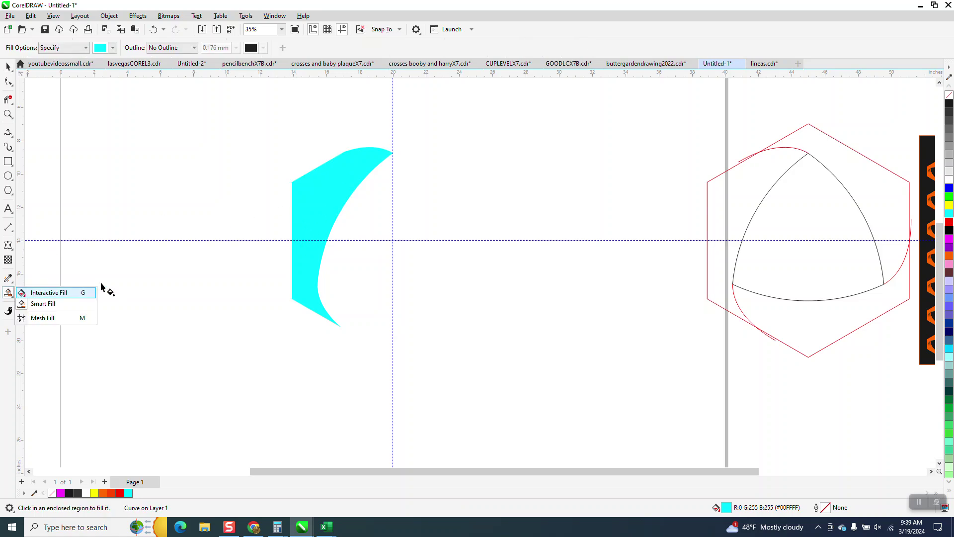
click(89, 292)
drag(297, 246, 391, 146)
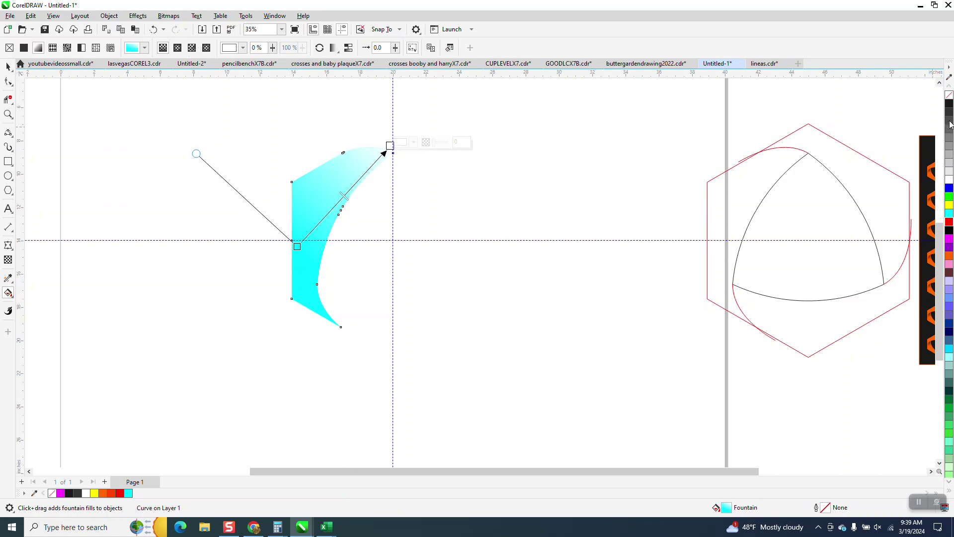
drag(951, 103, 391, 146)
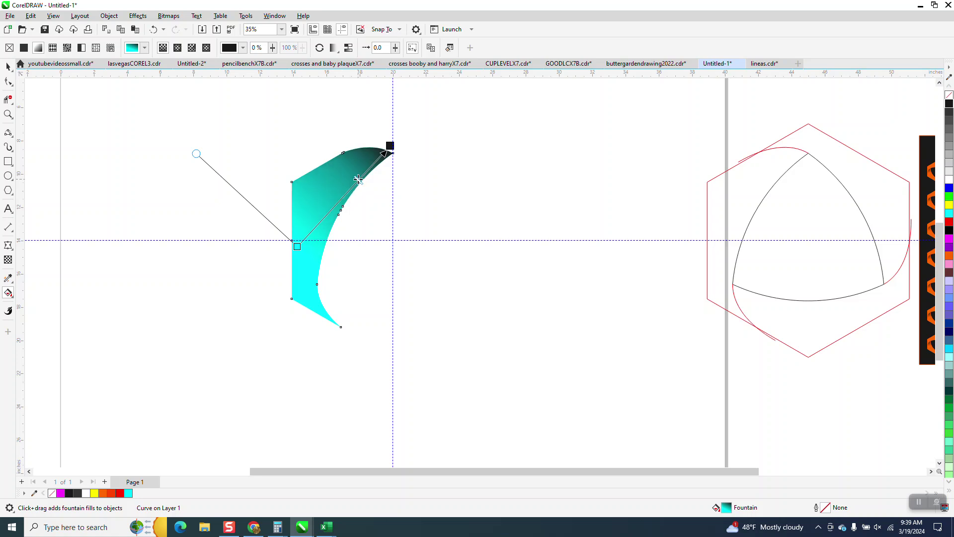
drag(298, 247, 287, 235)
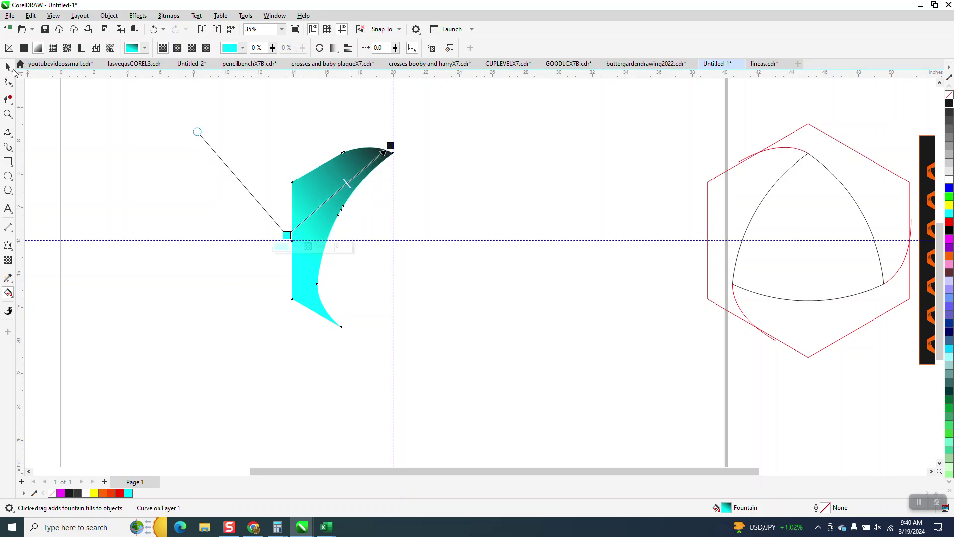
drag(349, 184, 359, 174)
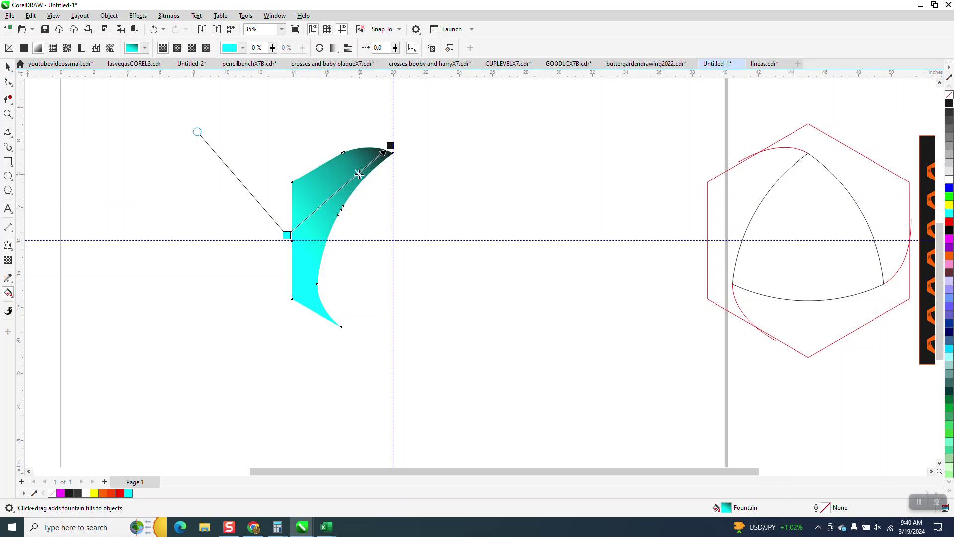
Step: Create two copies of the gradient piece rotated around the page centre at 120-degree steps to complete the hexagonal ring
click(9, 67)
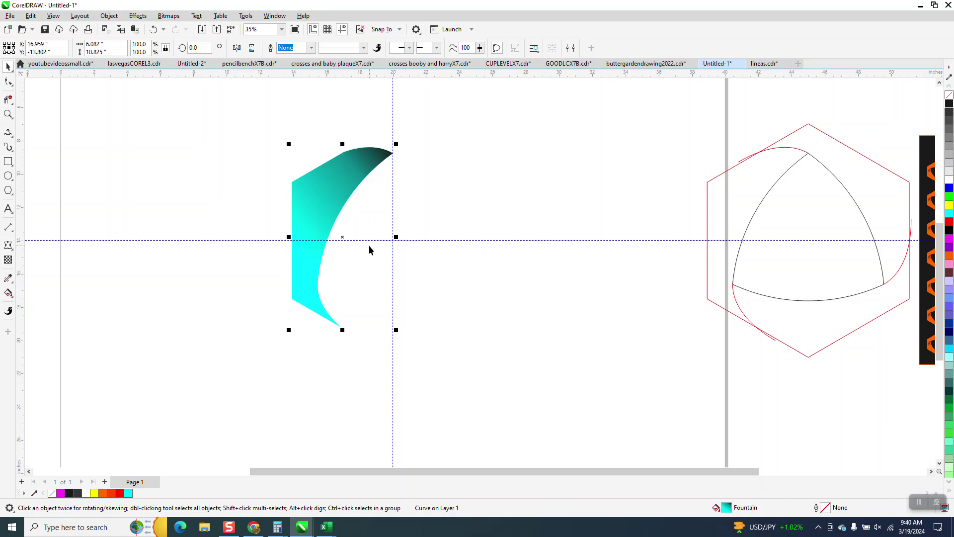
click(343, 237)
click(193, 49)
text(120)
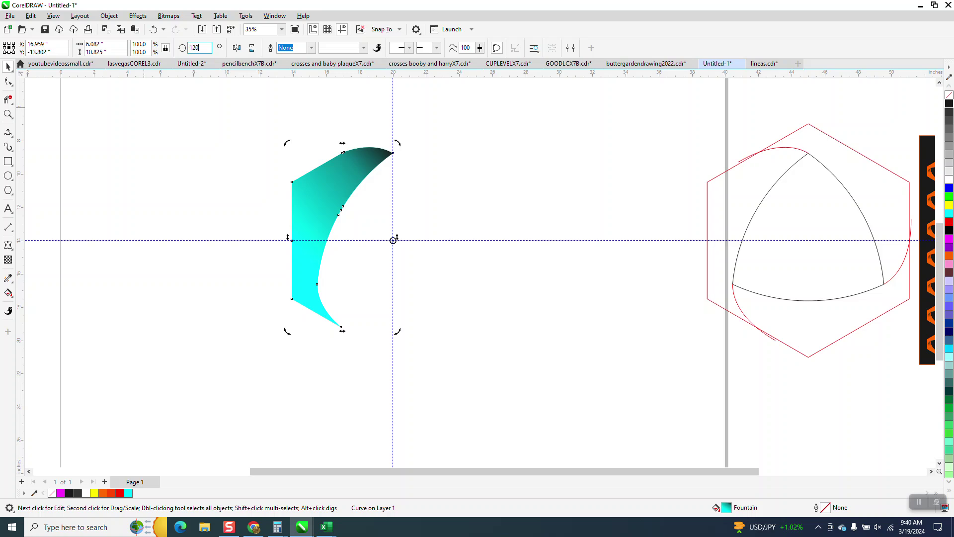
key(Return)
key(ctrl+r)
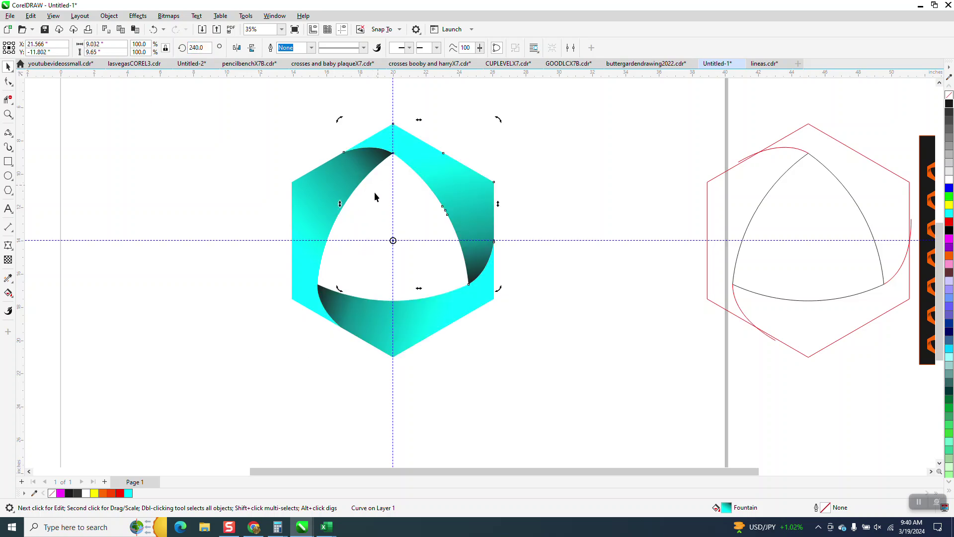
Step: Delete the construction outlines of the hexagon, triangle and curves set aside beside the page
scroll(374, 191, down, 2)
drag(589, 134, 723, 329)
key(Delete)
click(589, 205)
key(Delete)
Step: Group the pieces of the hexagonal ring and scale the group proportionally to 2 inches wide
drag(523, 349, 521, 342)
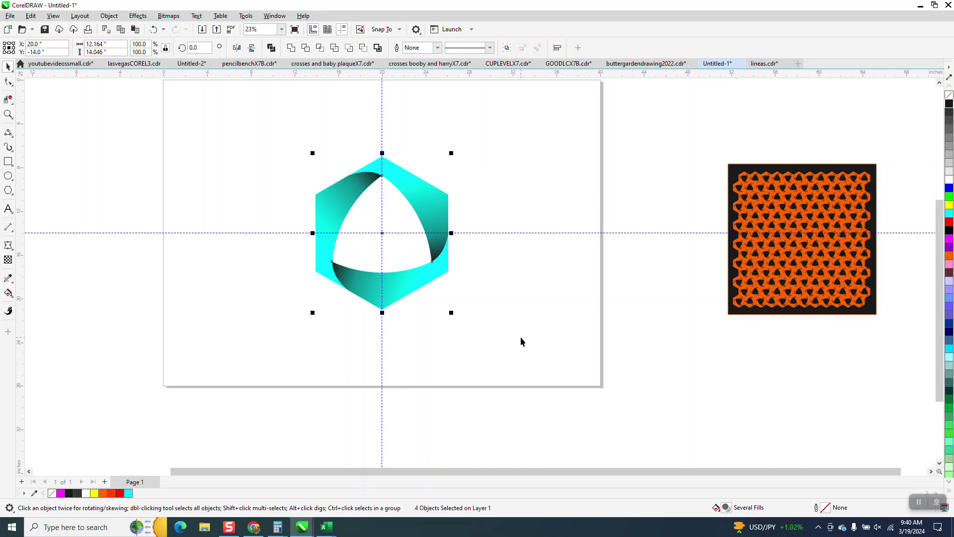
key(ctrl+g)
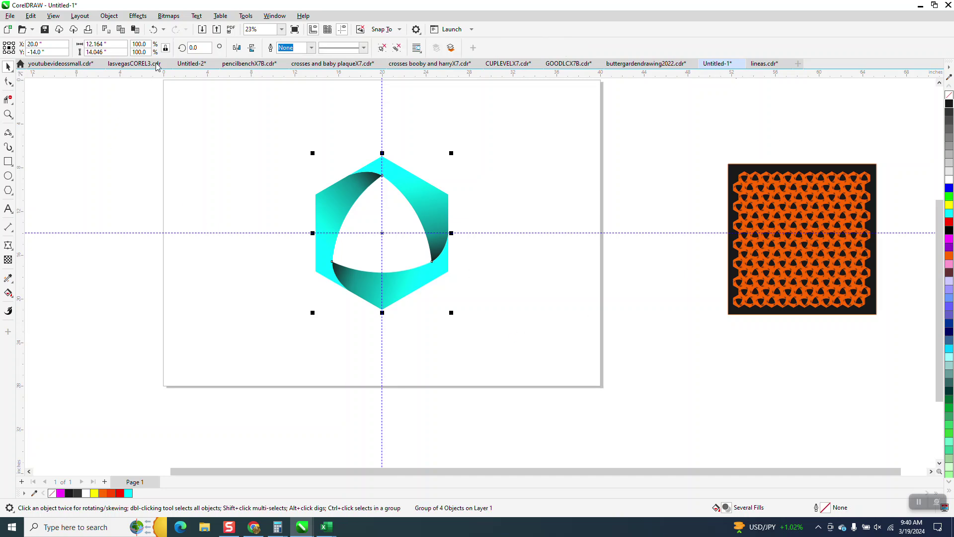
click(165, 48)
text(2)
key(Return)
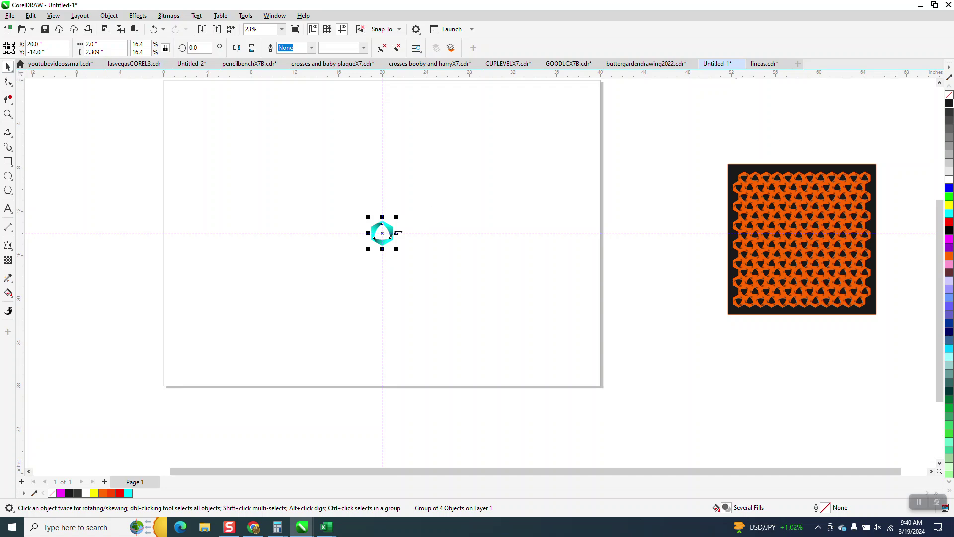
Step: Move the small unit into the page's upper-left area, centred at about X 8 and Y -5.6 inches, and set the nudge distance to 2 inches
drag(381, 233, 241, 141)
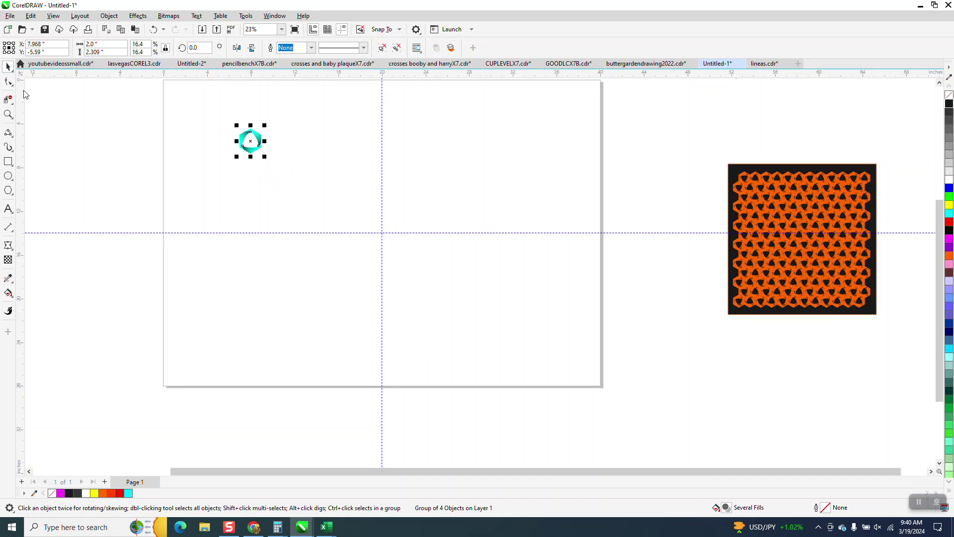
click(8, 113)
drag(133, 87, 591, 280)
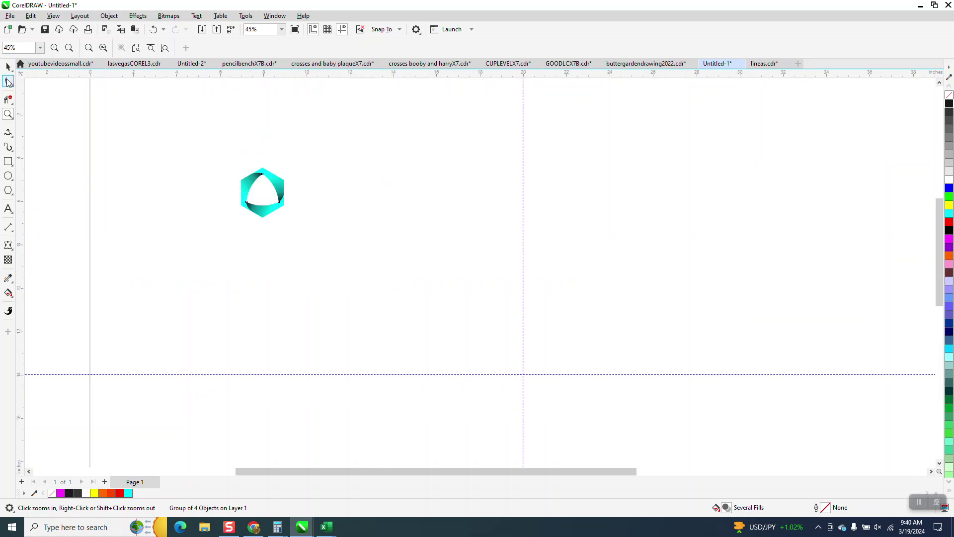
click(7, 66)
click(195, 82)
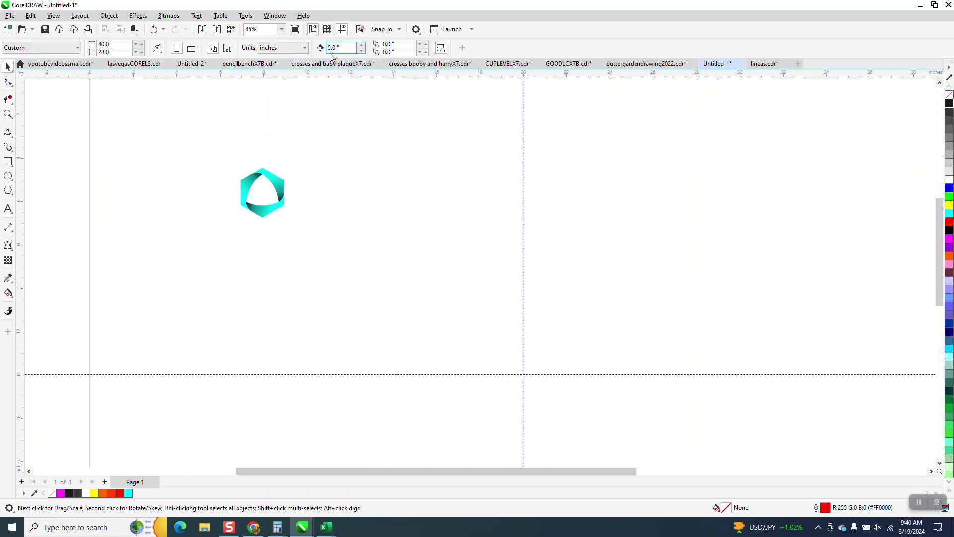
text(2)
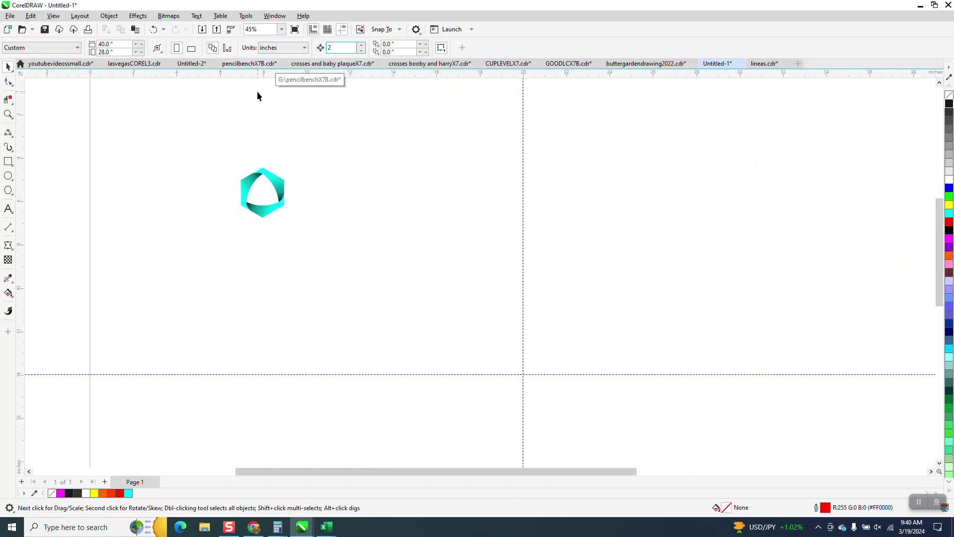
Step: Duplicate the unit to the right in 2-inch steps to form a horizontal row of twelve touching units
drag(304, 220, 363, 239)
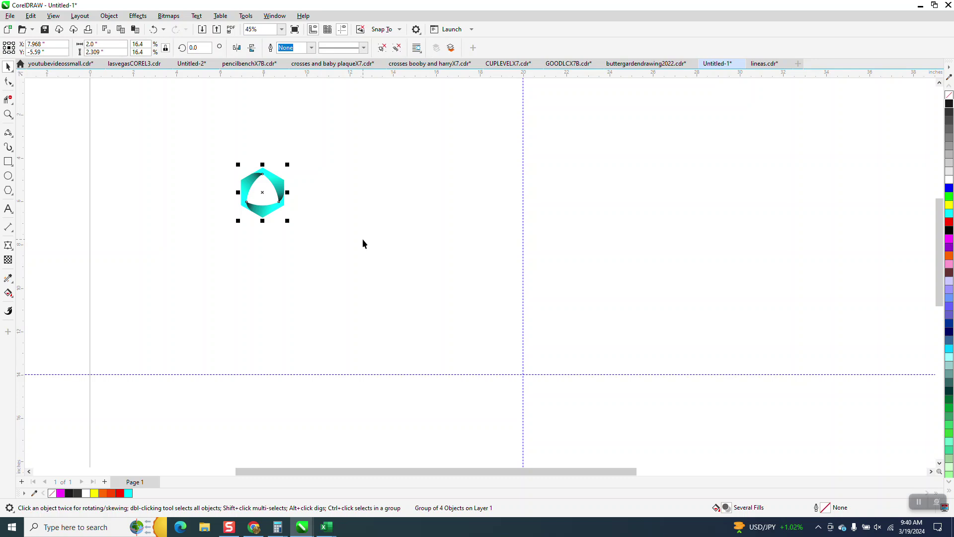
key(ctrl+d)
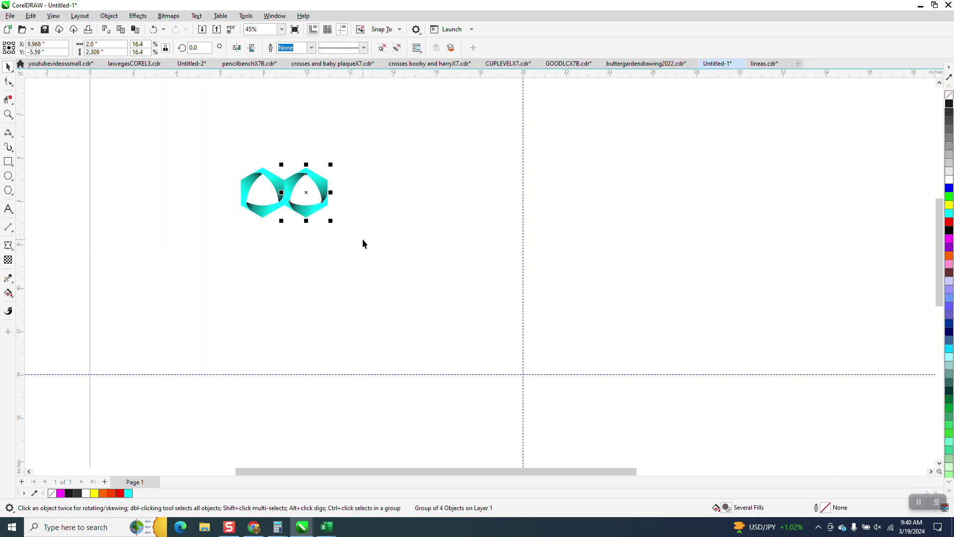
key(ctrl+d)
key(ctrl+d)
key(ctrl+d)
key(ctrl+d)
key(ctrl+d)
key(ctrl+d)
key(ctrl+d)
key(ctrl+d)
key(ctrl+d)
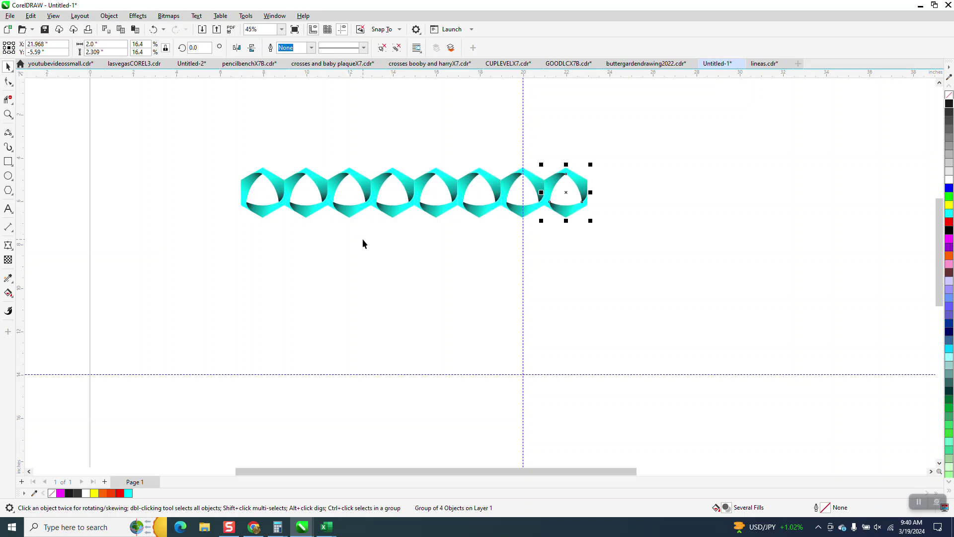
key(ctrl+d)
Step: Group the row of twelve units and nest a copy beneath it, offset 1 inch left and about 1.73 inches down
drag(226, 139, 231, 162)
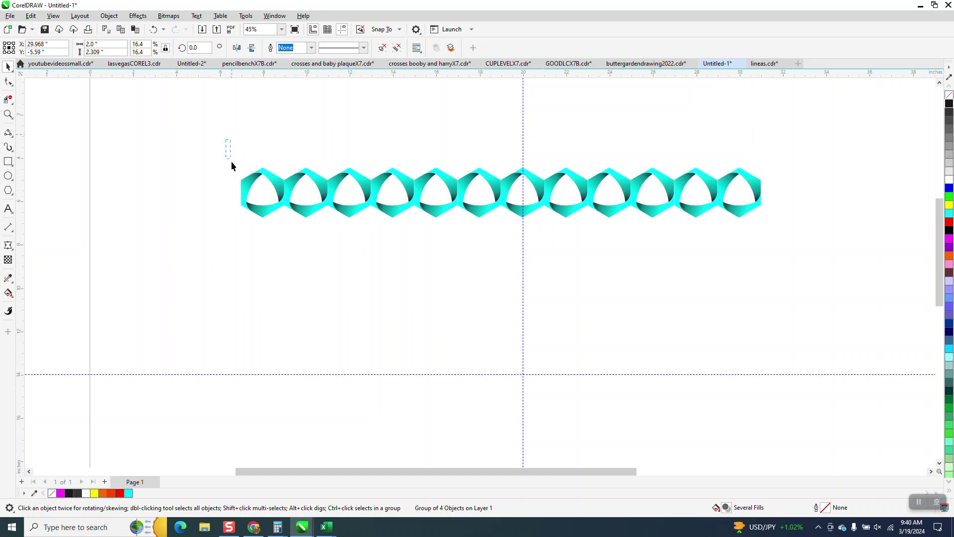
drag(778, 294, 779, 294)
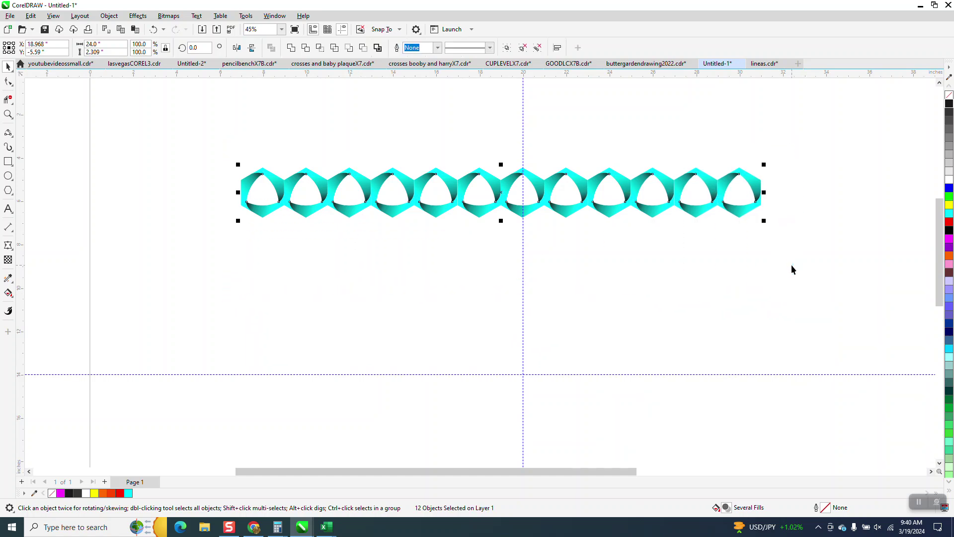
key(ctrl+g)
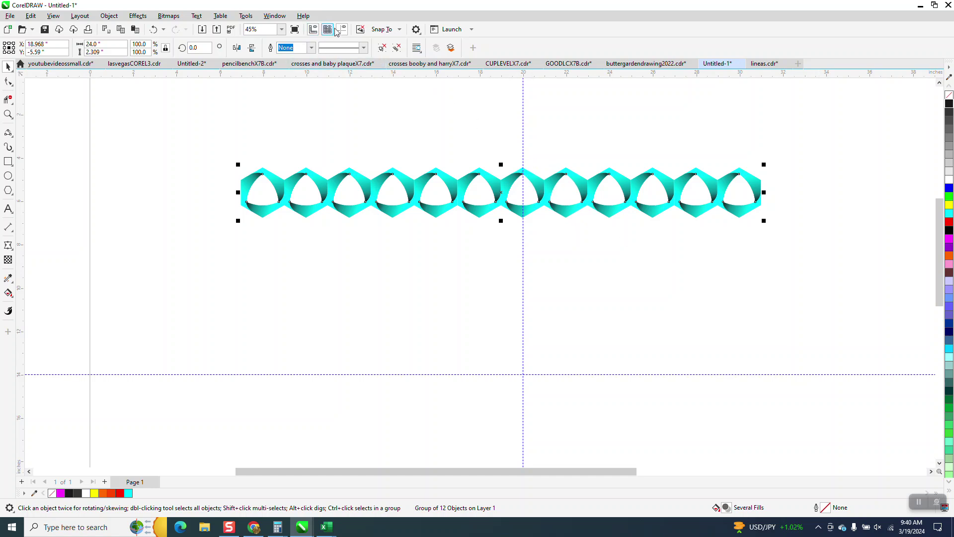
drag(522, 170, 503, 211)
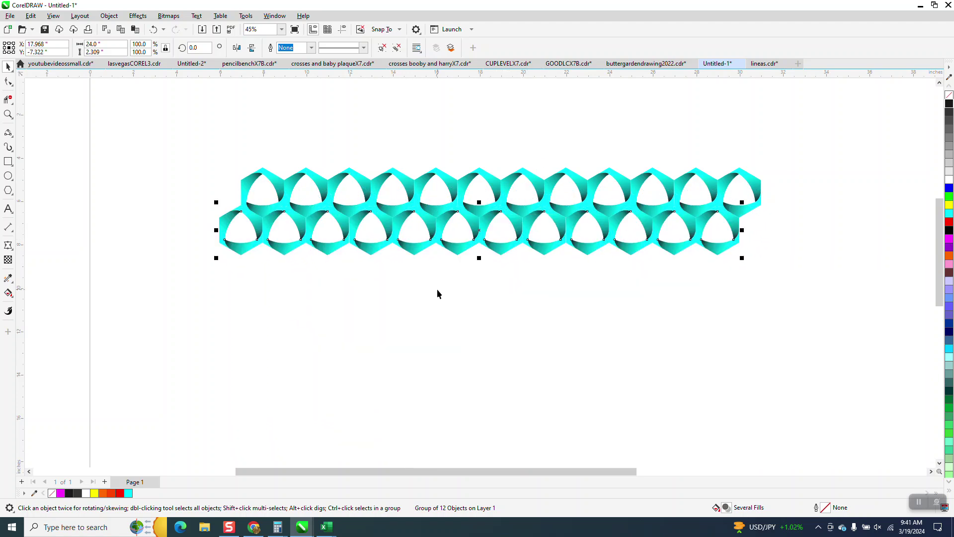
Step: Repeat the row duplication with the same diagonal offset six more times to build an eight-row pattern
key(ctrl+d)
key(ctrl+d)
key(ctrl+d)
key(ctrl+d)
key(ctrl+d)
key(ctrl+d)
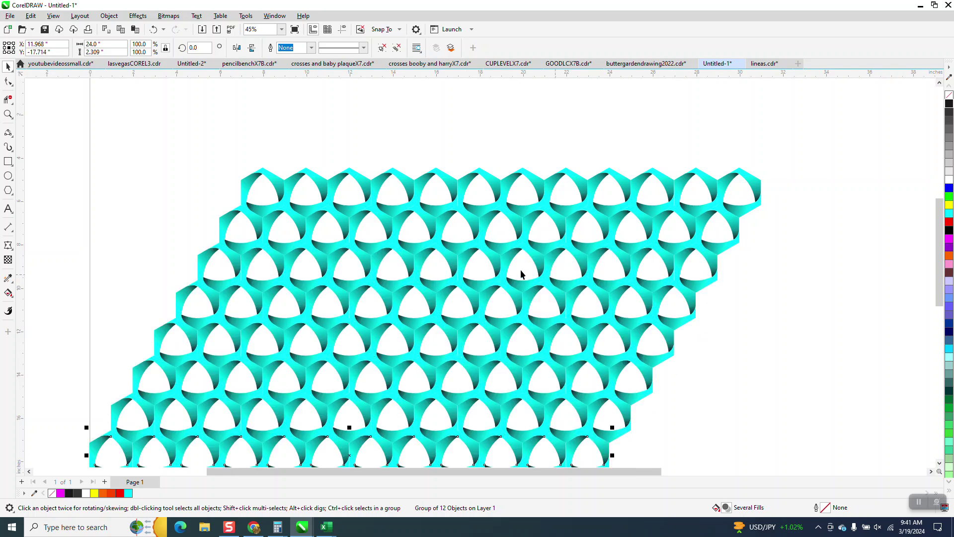
scroll(526, 277, down, 3)
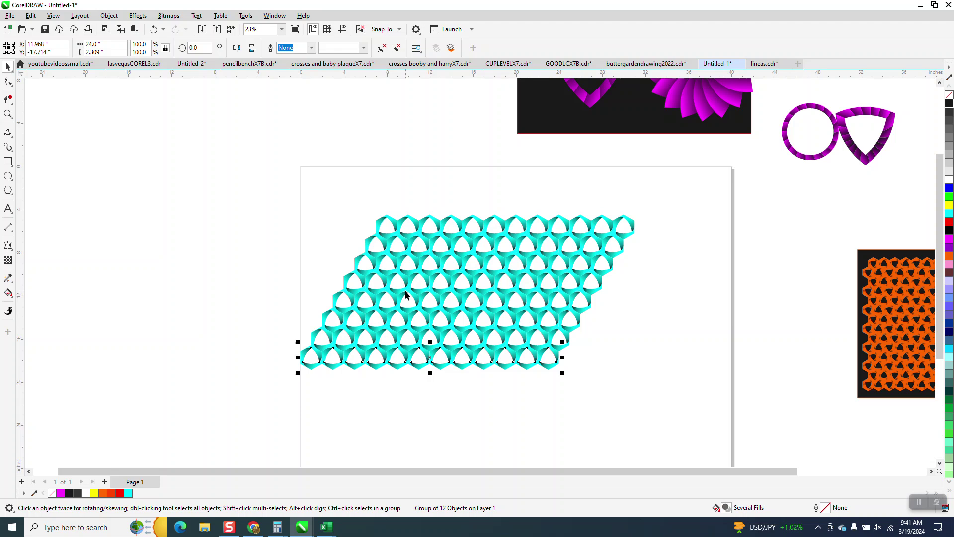
Step: Delete the six lower rows of the slanted pattern, keeping only the top two nested rows
drag(667, 425, 670, 427)
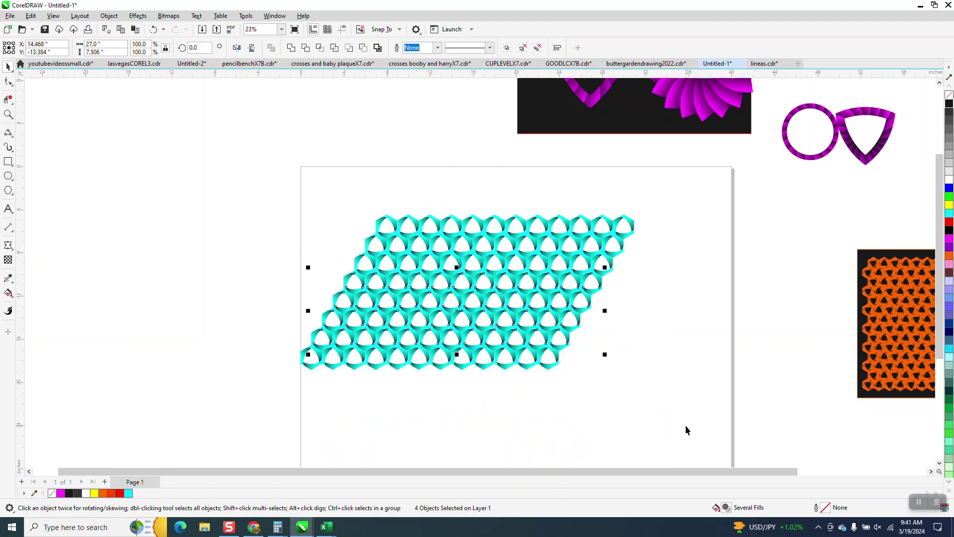
key(Delete)
key(Delete)
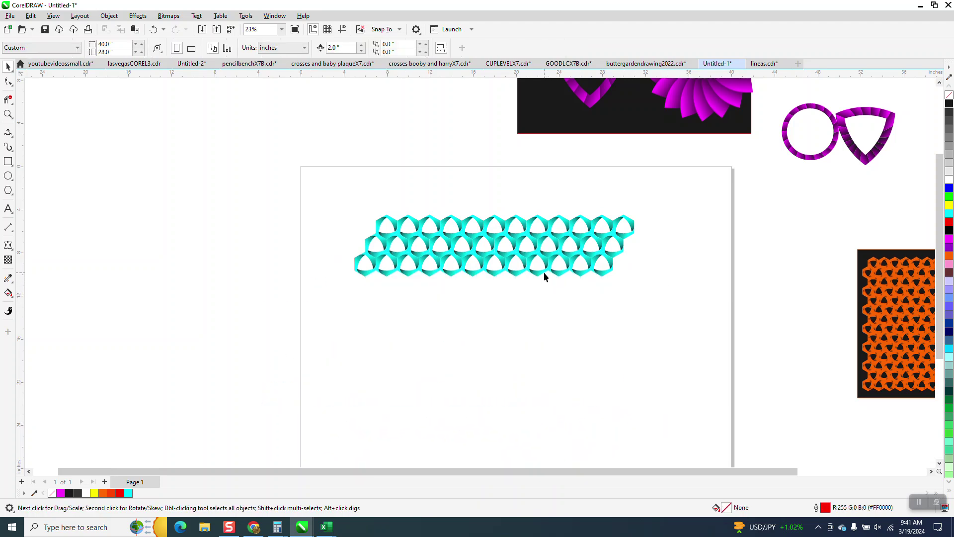
click(547, 273)
key(Delete)
Step: Group the two remaining rows and nest a copy of the pair directly beneath, about 3.47 inches down
drag(627, 315, 627, 316)
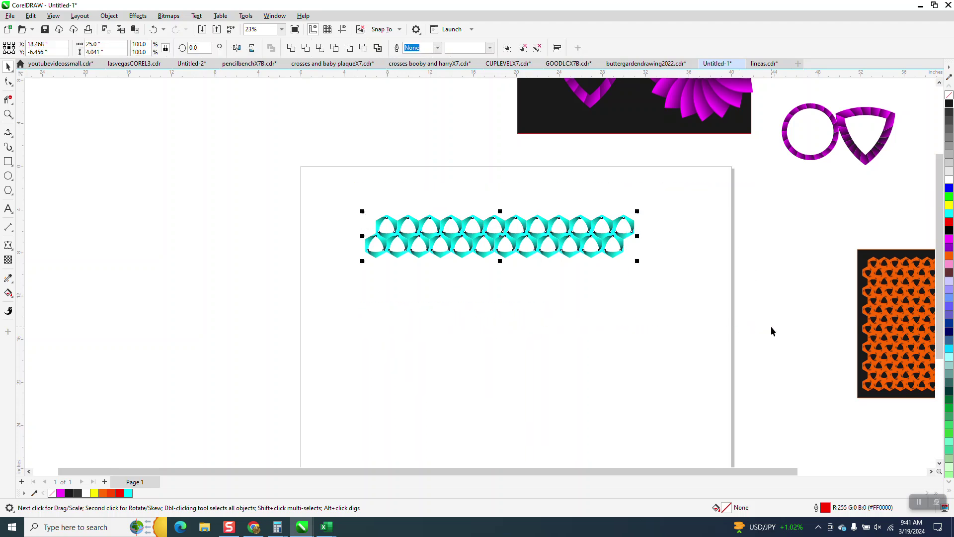
key(ctrl+g)
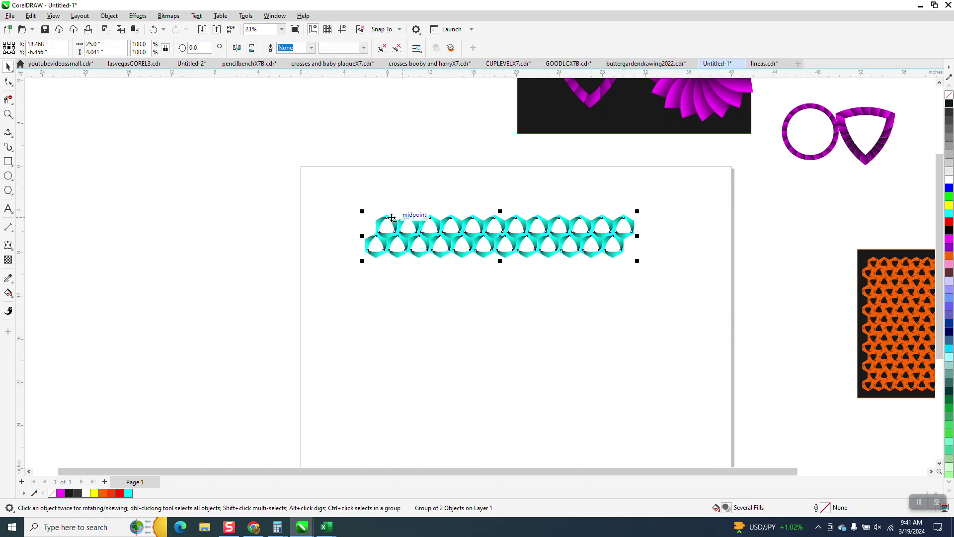
drag(385, 216, 388, 260)
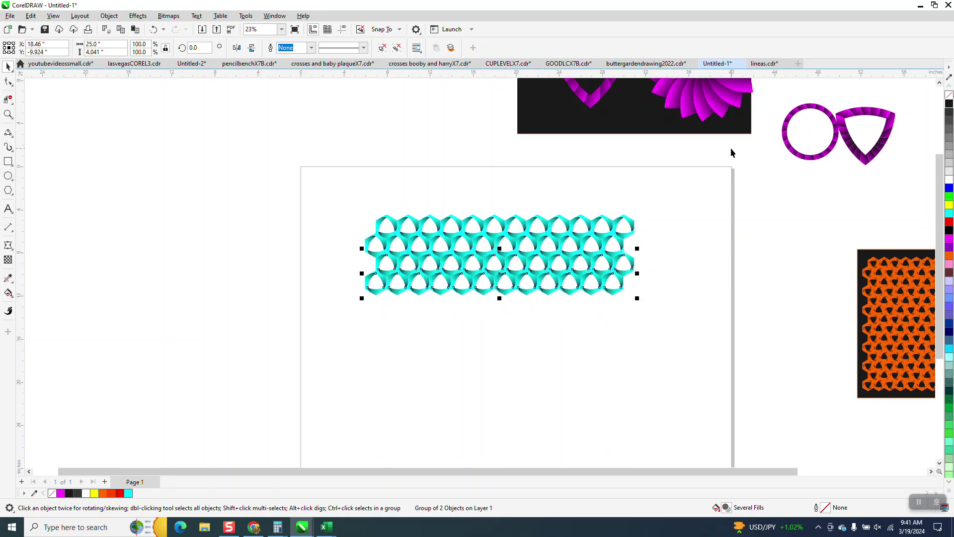
Step: Repeat the row-pair duplication six more times to extend the straight-sided pattern downward
key(ctrl+r)
key(ctrl+r)
key(ctrl+r)
key(ctrl+r)
key(ctrl+r)
key(ctrl+r)
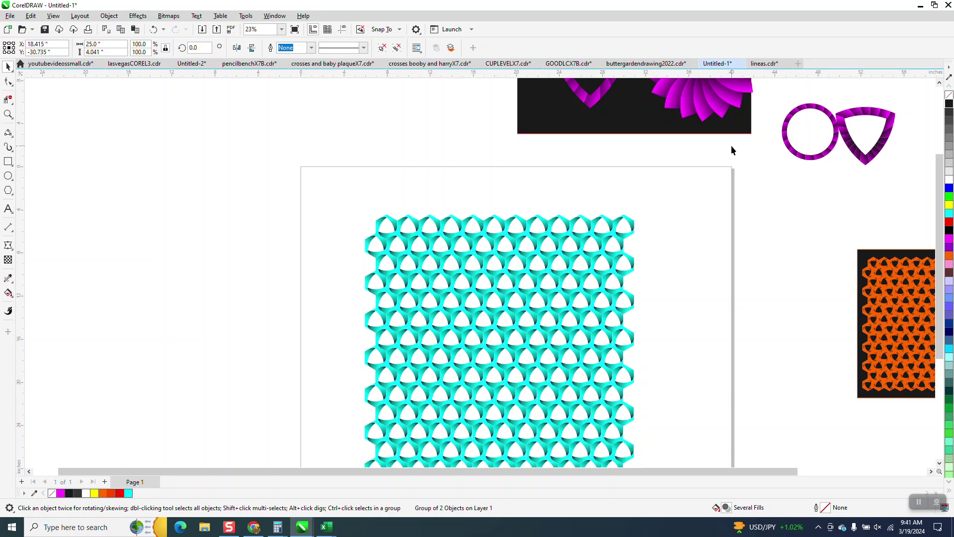
Step: Group all eight row pairs into one pattern and centre it on the page
scroll(590, 176, down, 2)
drag(420, 203, 699, 428)
key(ctrl+g)
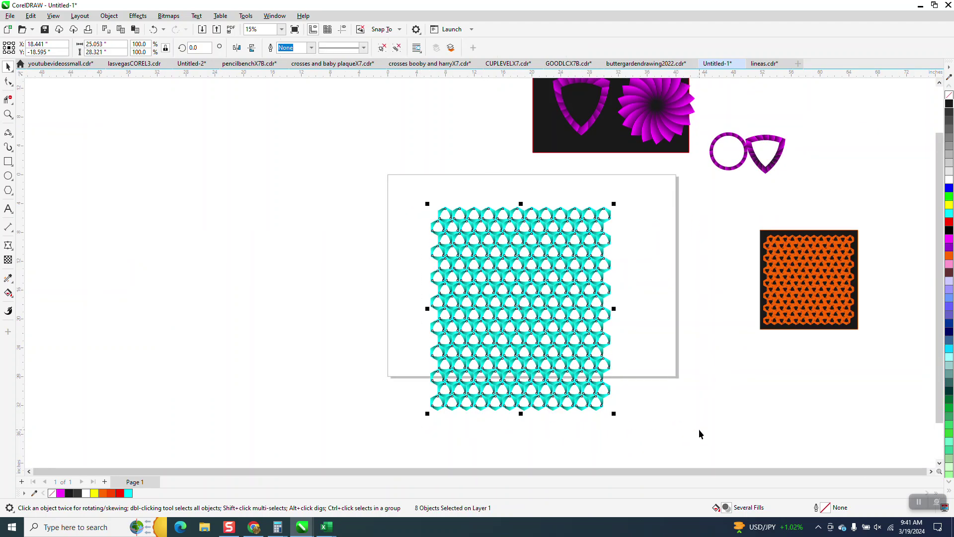
key(p)
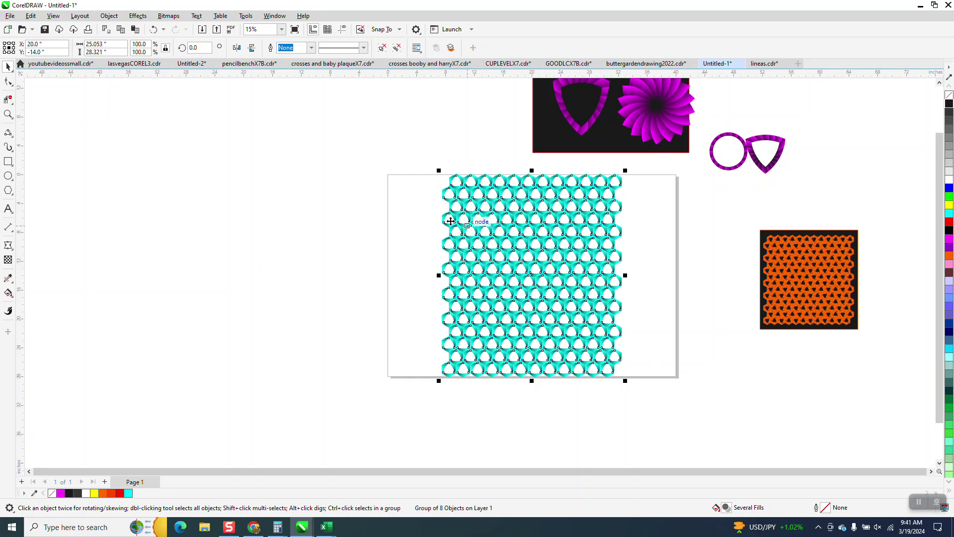
Step: Scale the pattern proportionally to about 20.5 by 23.1 inches and centre it on the page again
drag(625, 170, 589, 212)
drag(557, 256, 556, 256)
key(p)
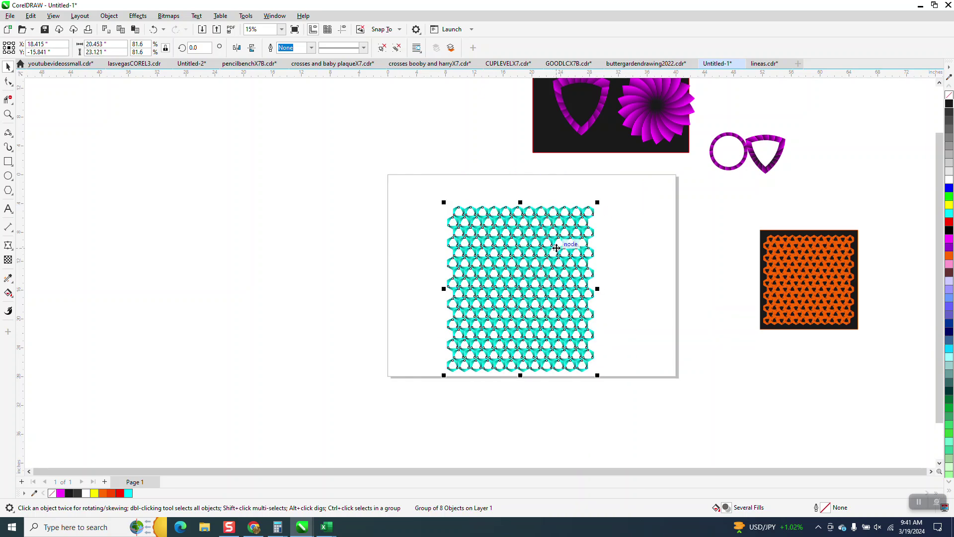
Step: Place a near-black (#1A1A1A) rectangle about 26.5 by 25.9 inches behind the pattern as its background
click(8, 162)
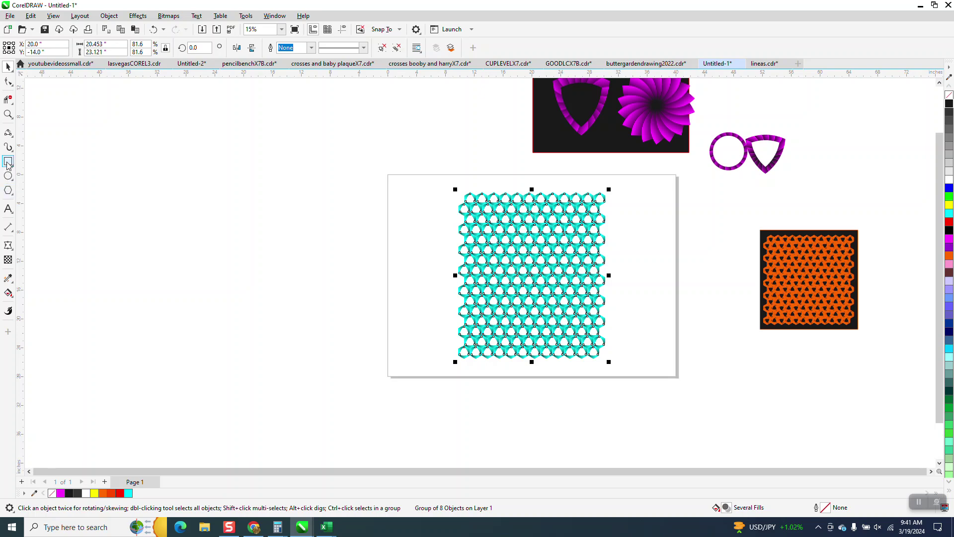
drag(440, 183, 630, 368)
click(949, 108)
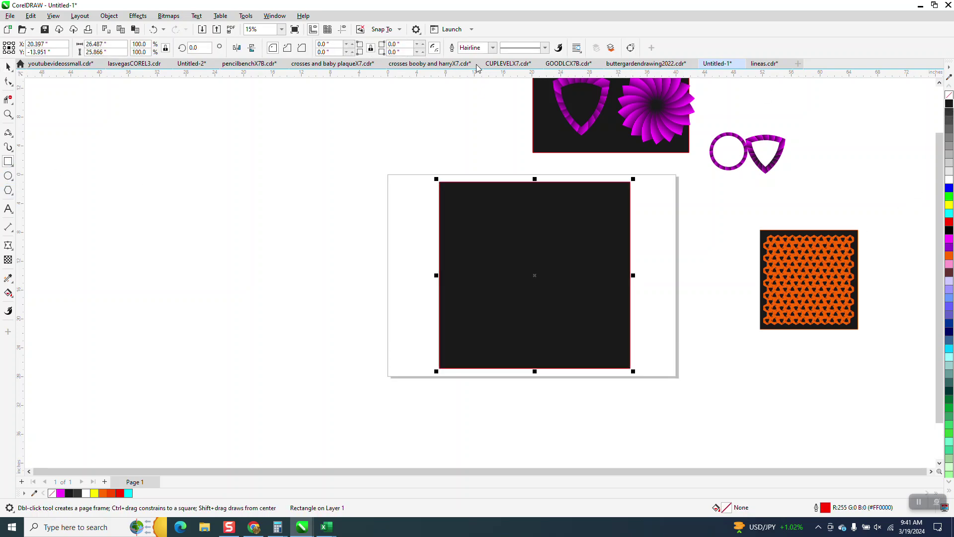
click(110, 16)
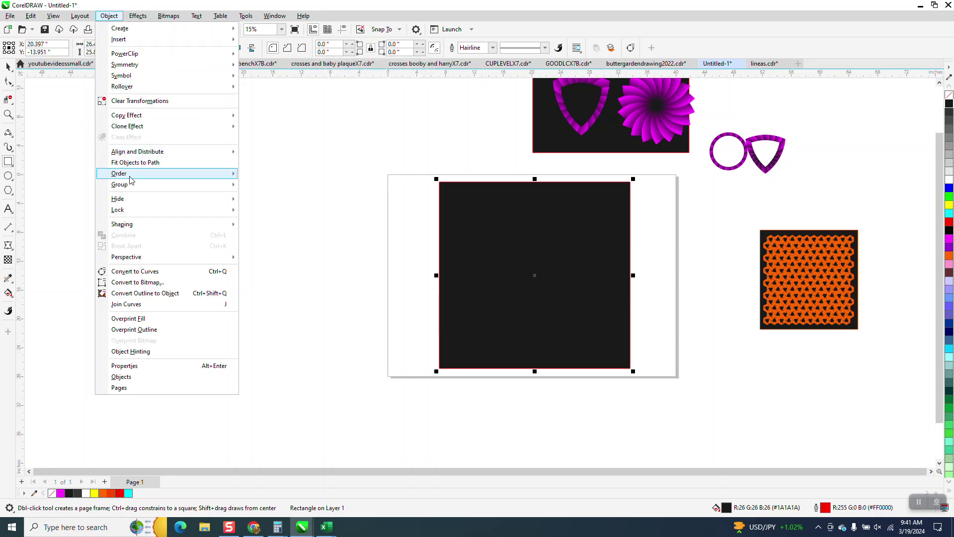
click(251, 187)
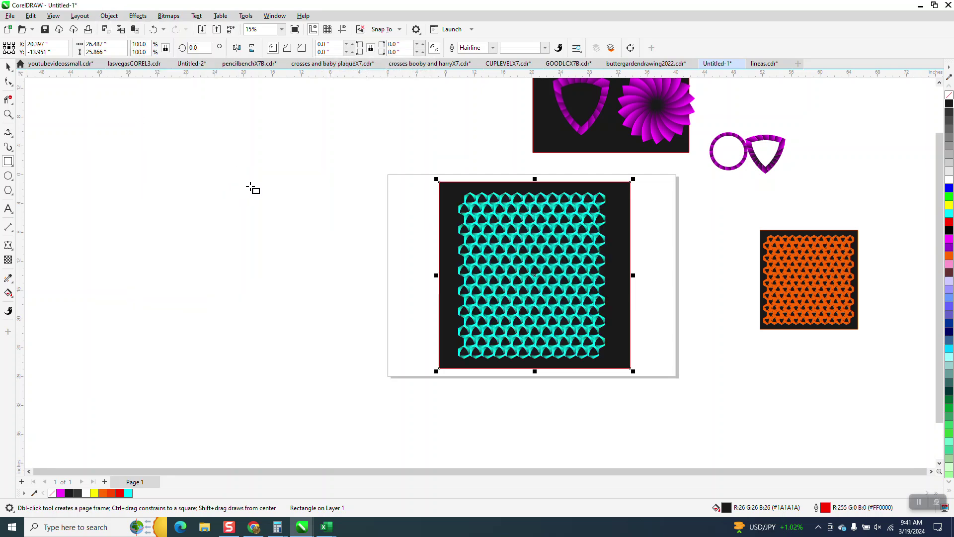
Step: Examine the upper rows of the cyan pattern up close against the dark background
click(8, 113)
drag(458, 184, 582, 270)
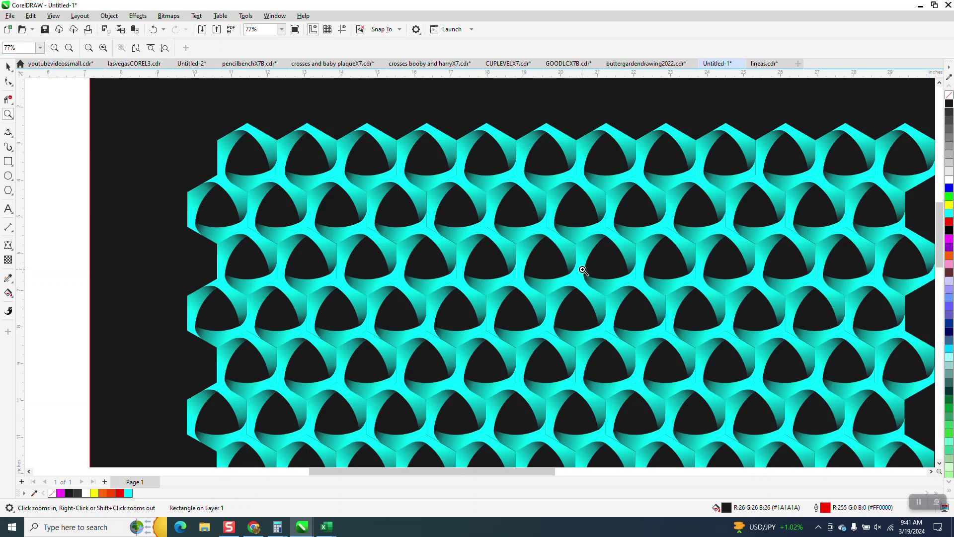
scroll(406, 218, down, 3)
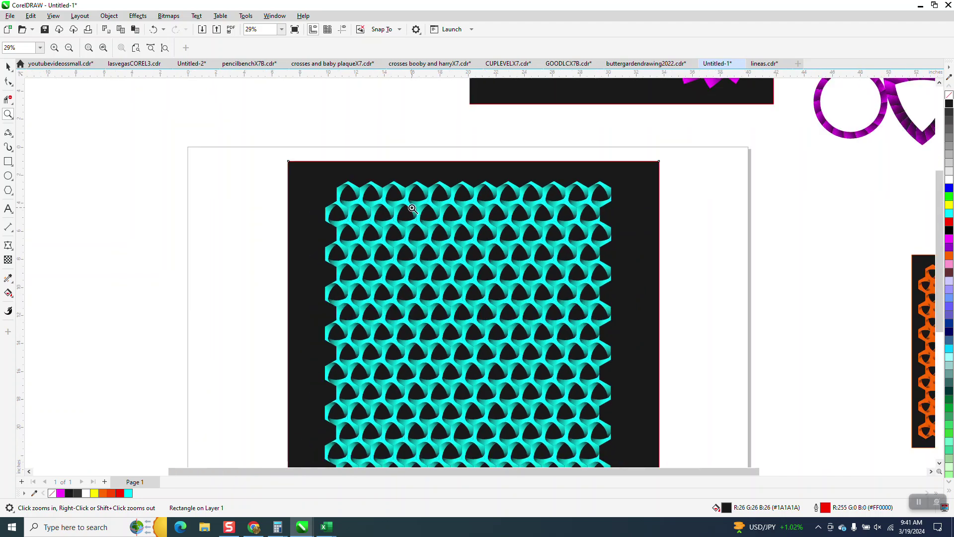
click(9, 67)
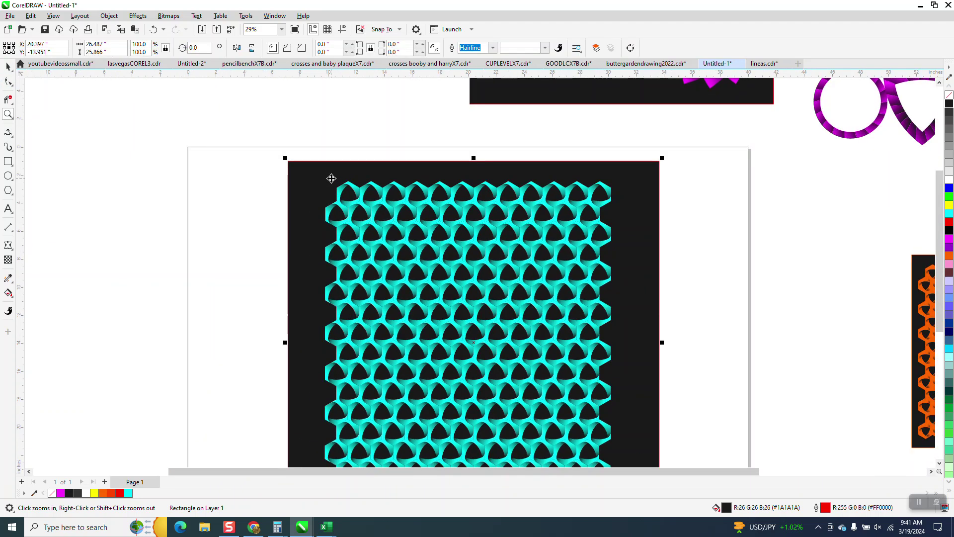
scroll(328, 164, down, 2)
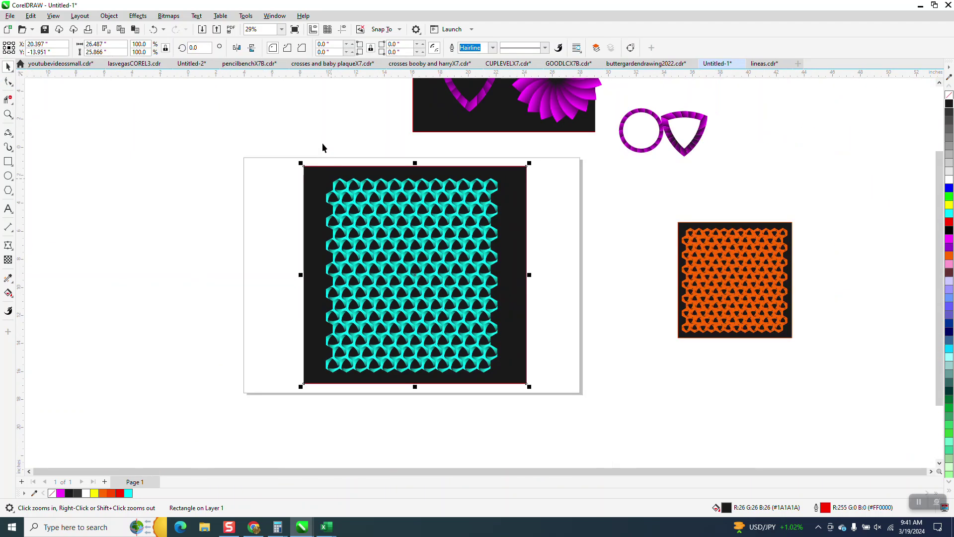
click(8, 114)
scroll(349, 182, down, 2)
drag(319, 173, 393, 219)
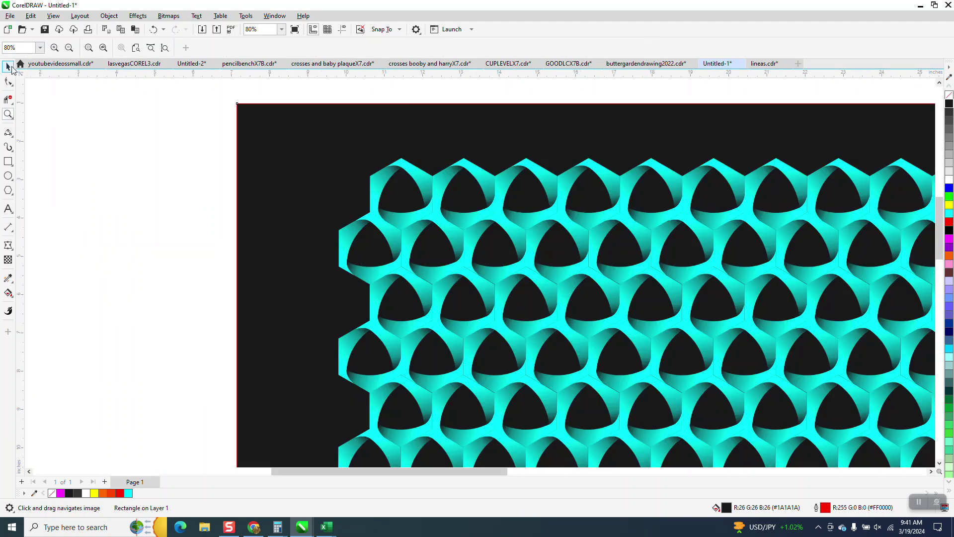
Step: Give the whole pattern group a cyan hairline outline
click(11, 67)
click(417, 180)
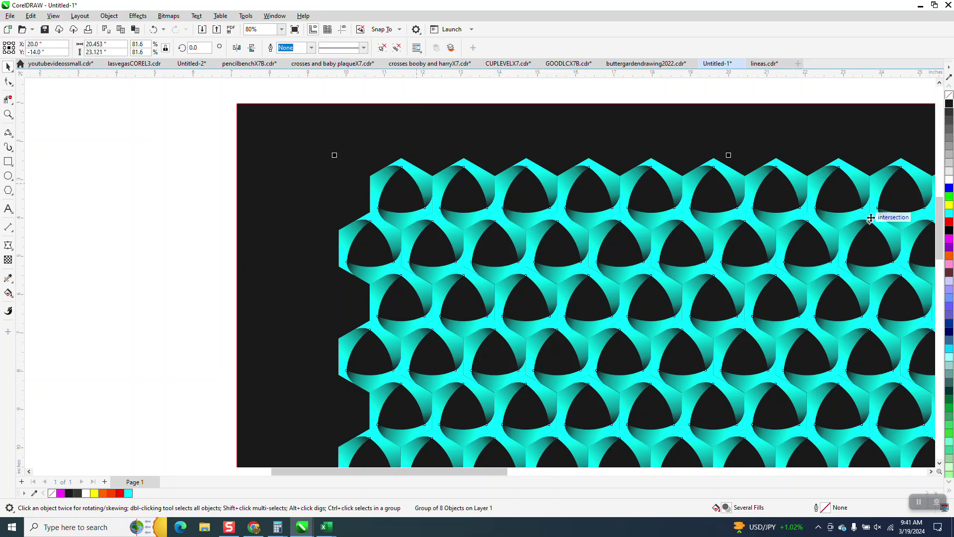
right_click(950, 212)
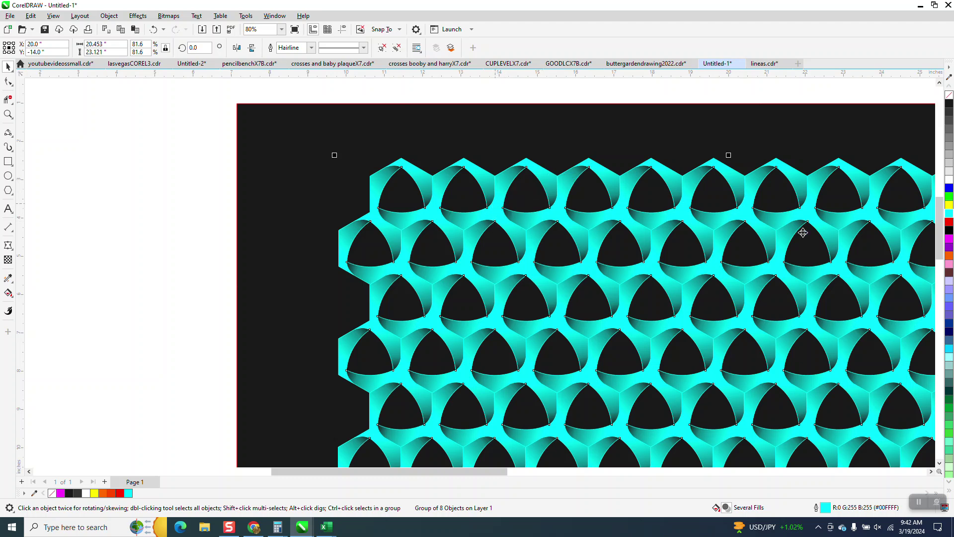
Step: Try black and white outlines on the pattern group and return the outline colour to cyan
right_click(949, 105)
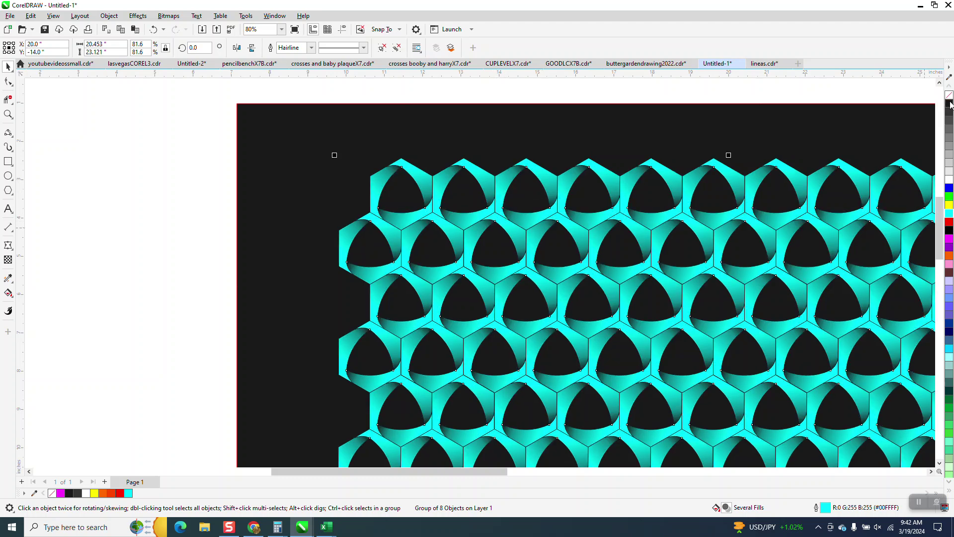
right_click(949, 181)
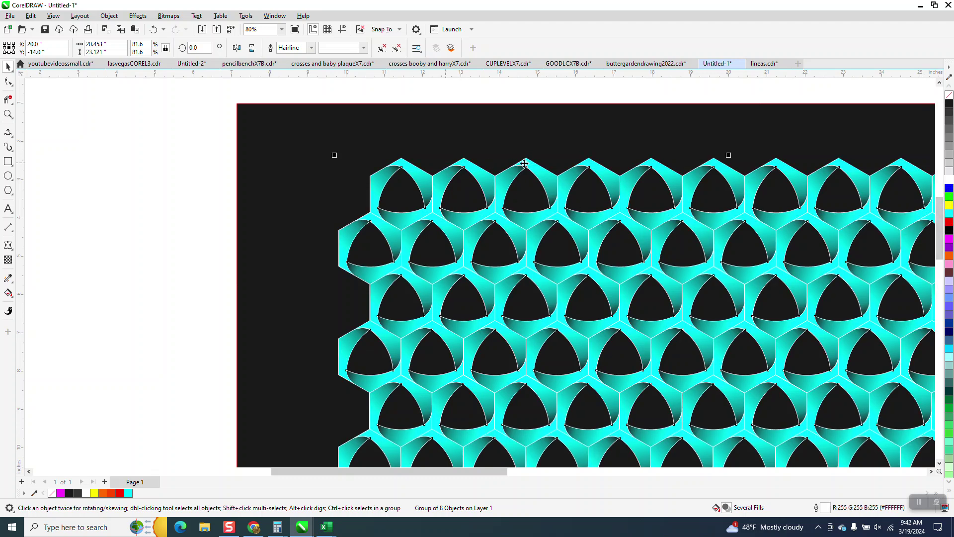
right_click(949, 216)
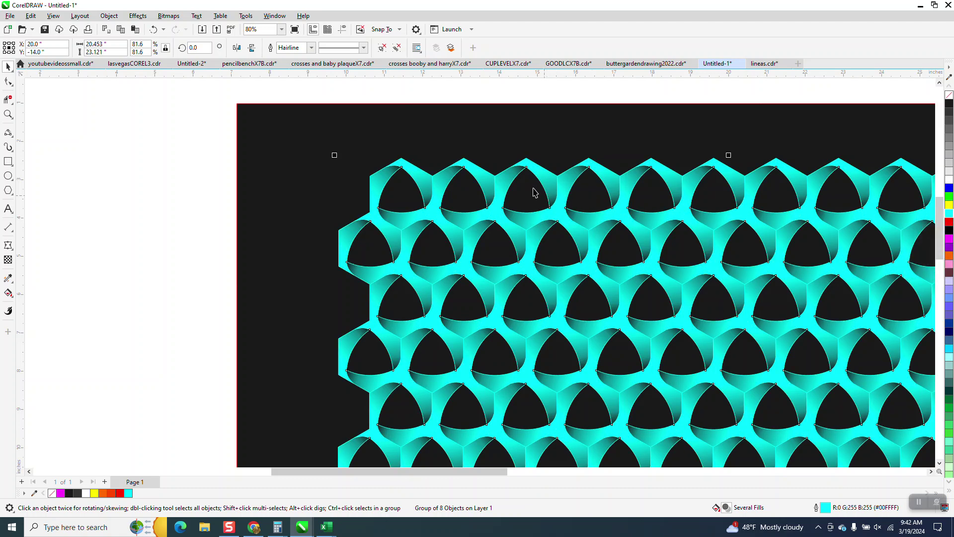
Step: Examine the cyan outlines where the pattern units join, and the purple ring and curved triangle beside the page
click(8, 115)
drag(394, 187, 524, 257)
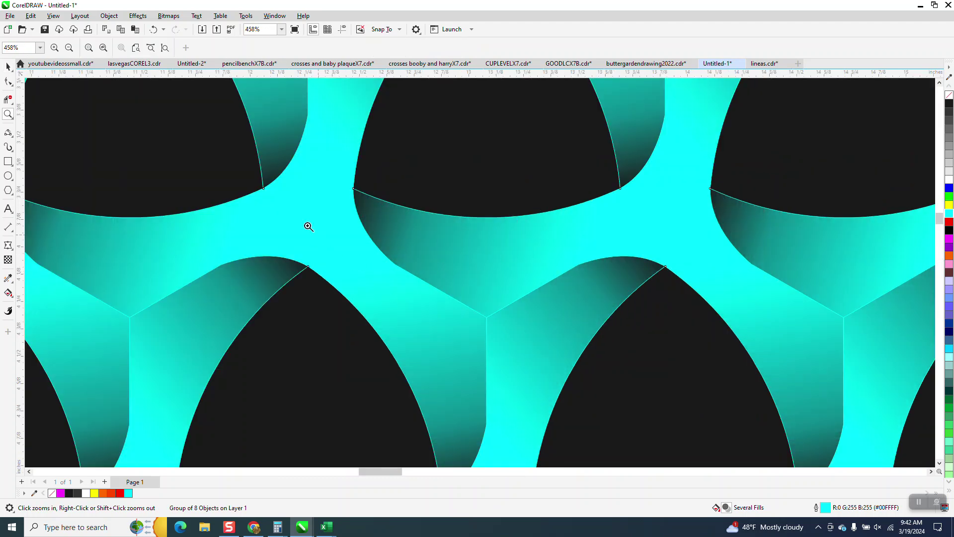
scroll(323, 235, down, 1)
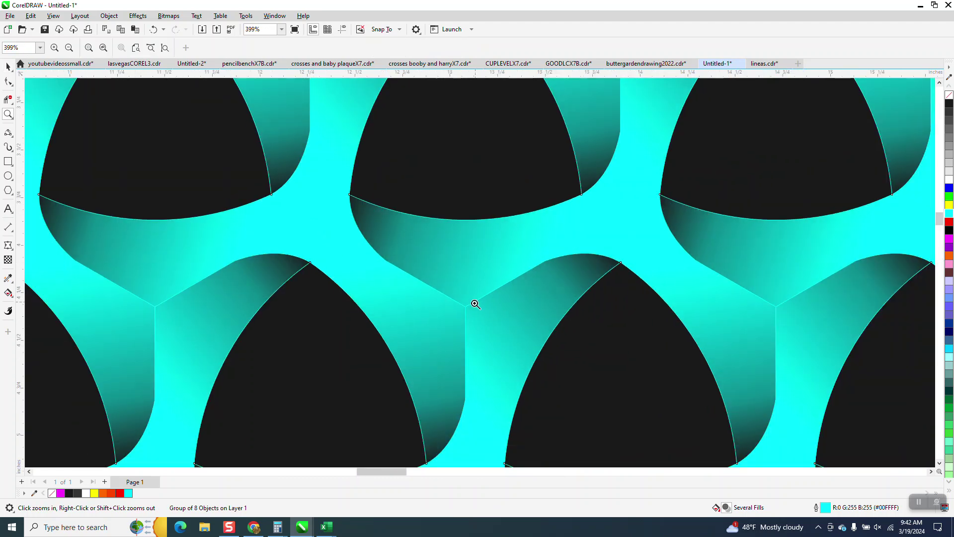
scroll(469, 343, down, 12)
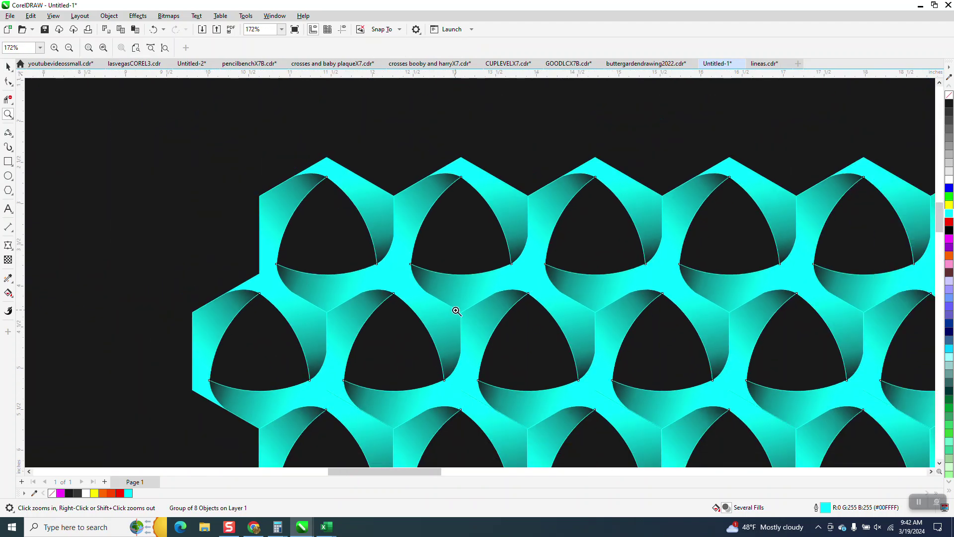
scroll(454, 303, down, 9)
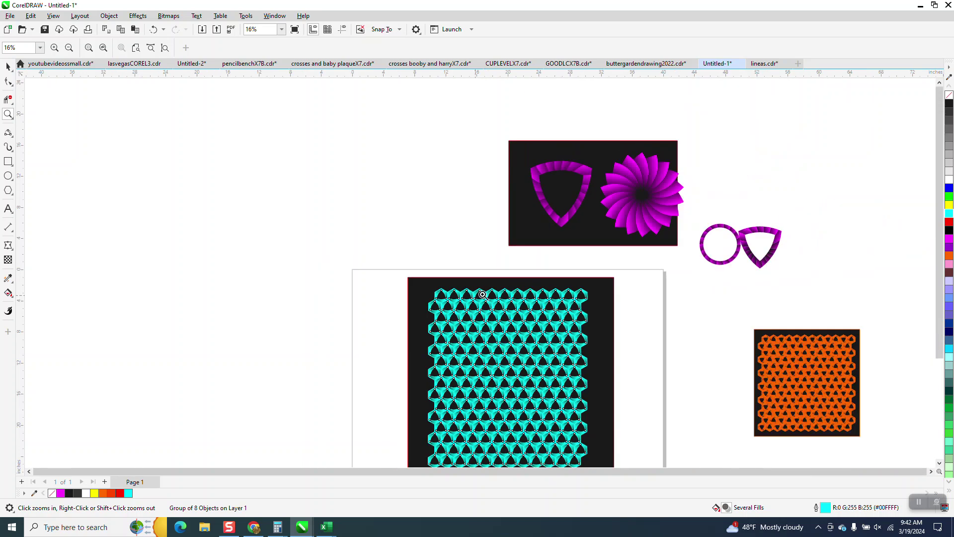
drag(736, 211, 818, 284)
scroll(452, 300, down, 6)
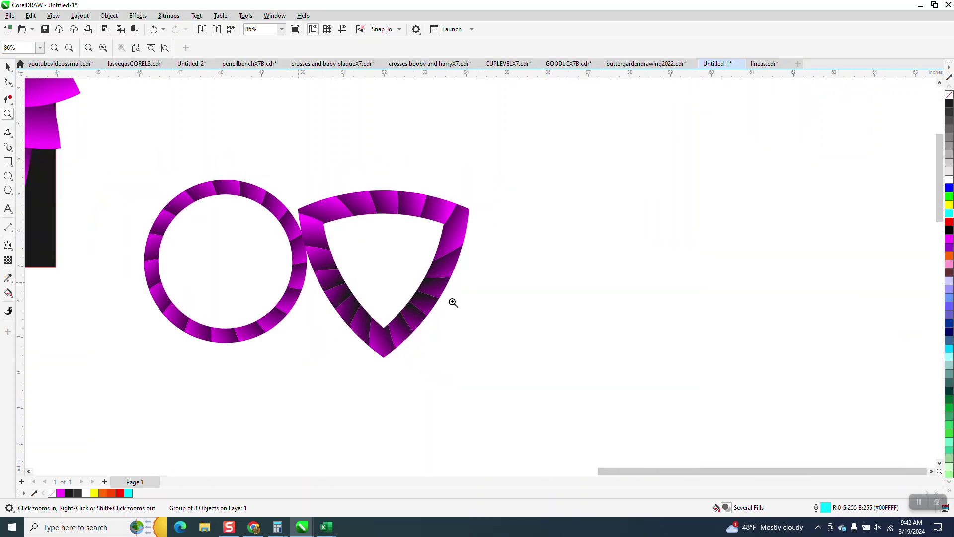
scroll(489, 300, down, 5)
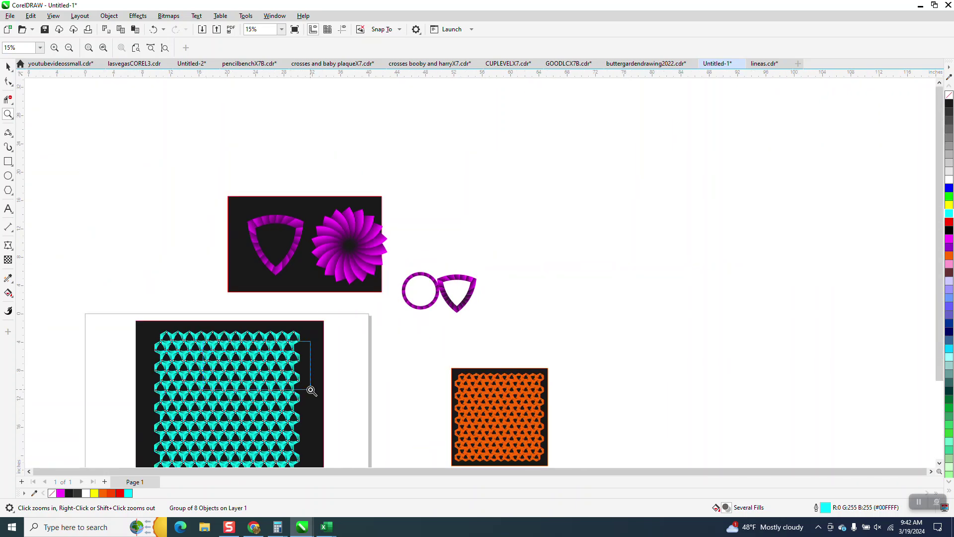